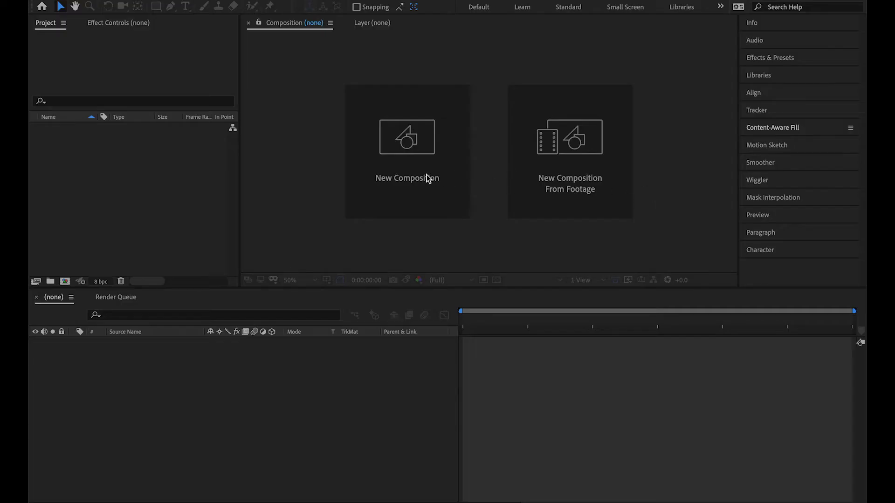
Create a black HDTV 1080 29.97 fps composition named text-animation
left_click(428, 179)
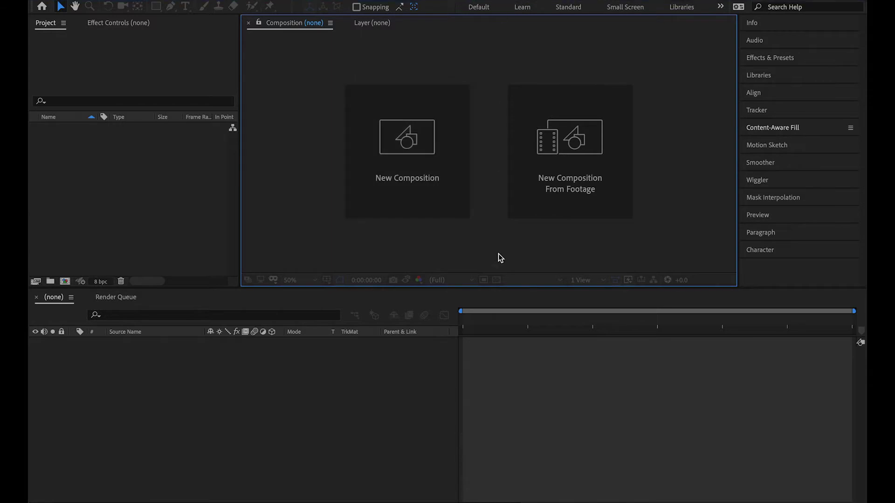
left_click(428, 186)
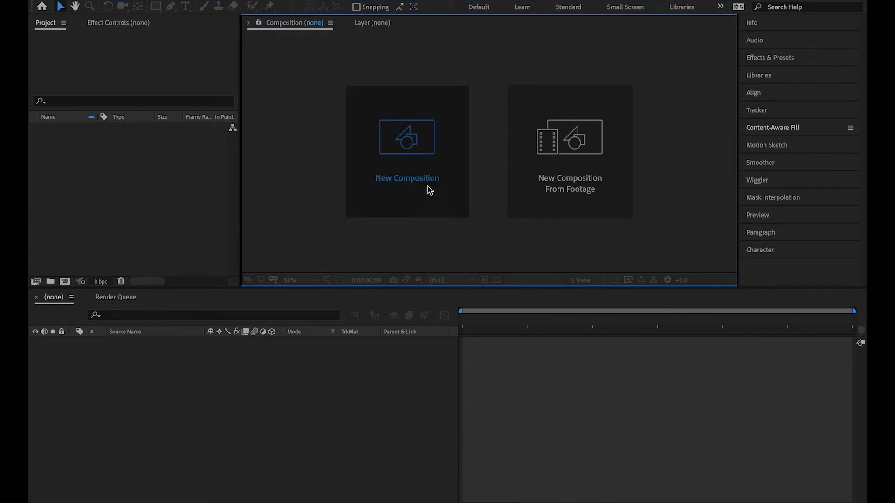
type("text-animation")
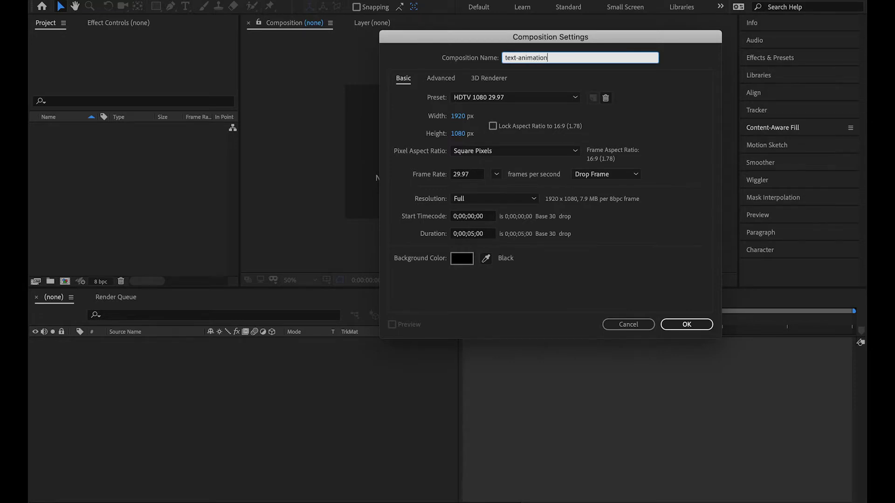
key("Return")
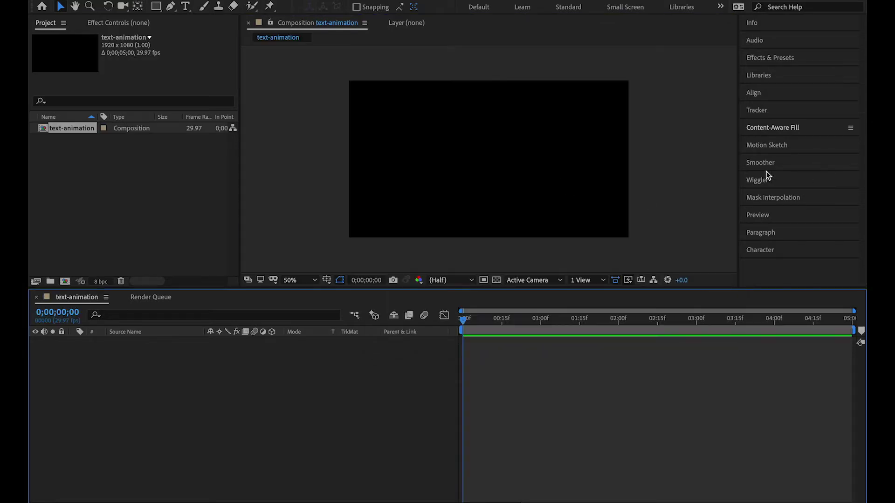
Add a new text layer containing the single letter F
right_click(338, 362)
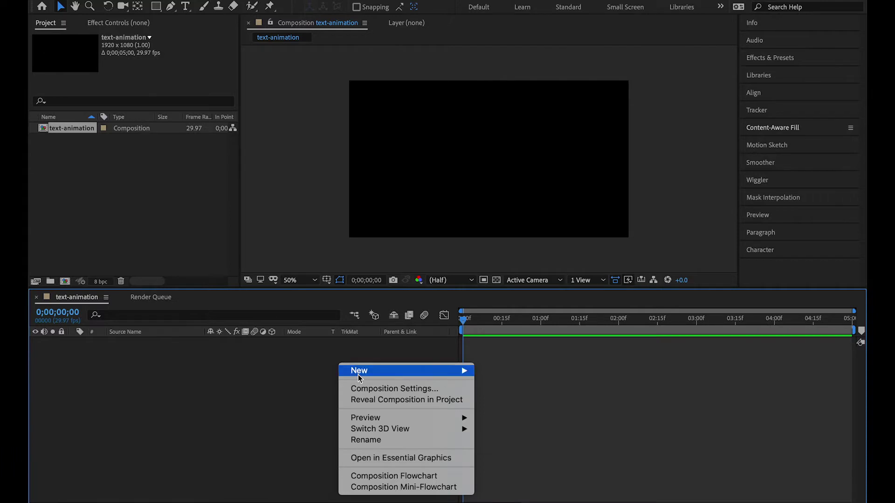
mouse_move(450, 372)
left_click(506, 390)
type("F")
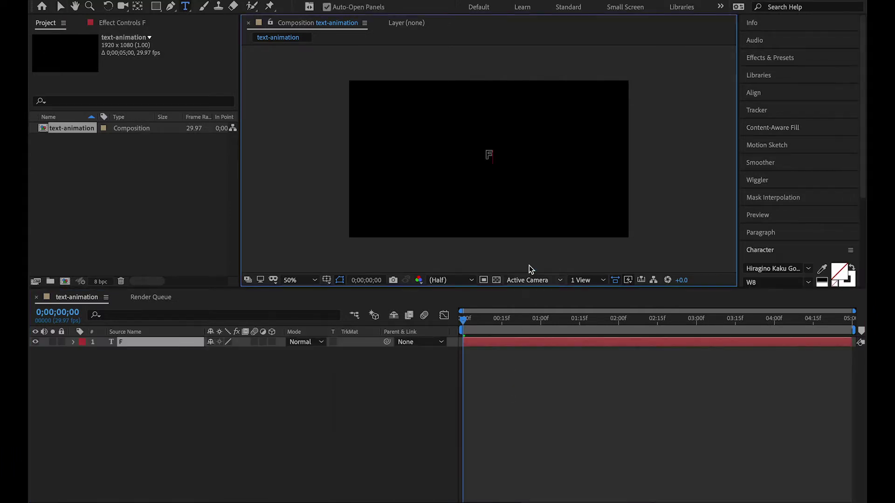
type("s")
key("BackSpace")
left_click(168, 387)
Scale the F text layer up to 700%
left_click(172, 344)
key("s")
left_click_drag(229, 352, 586, 365)
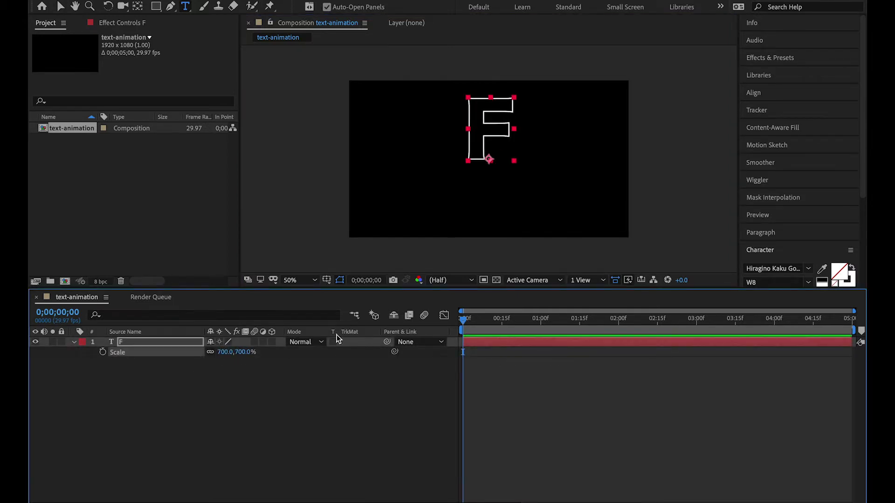
double_click(500, 143)
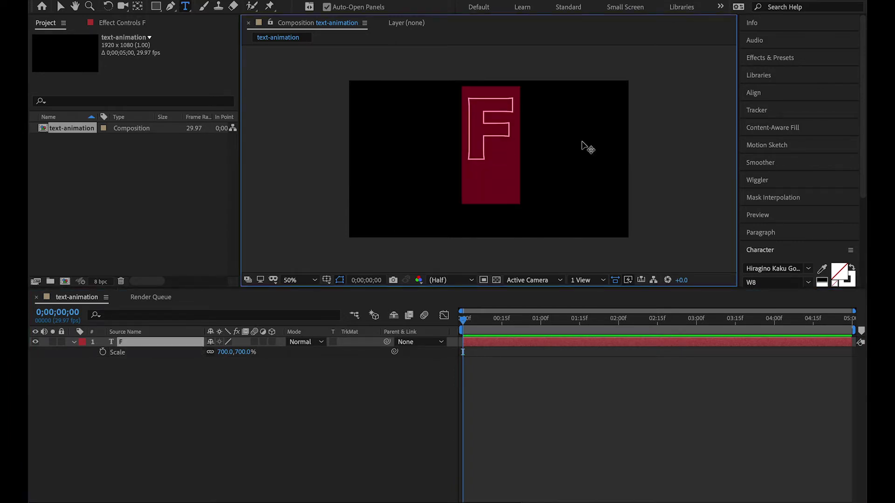
Change the F's font to Toppan Bunkyu Midashi Gothic Extrabold in the Character panel
left_click(808, 140)
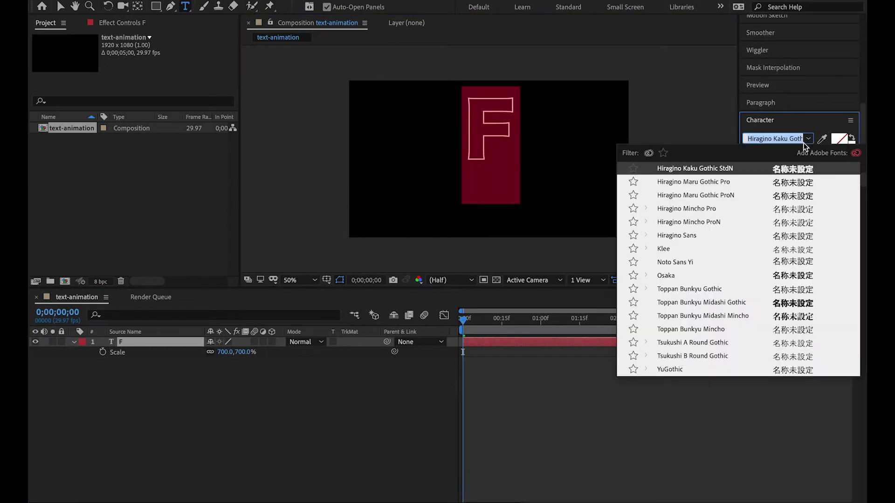
left_click(750, 238)
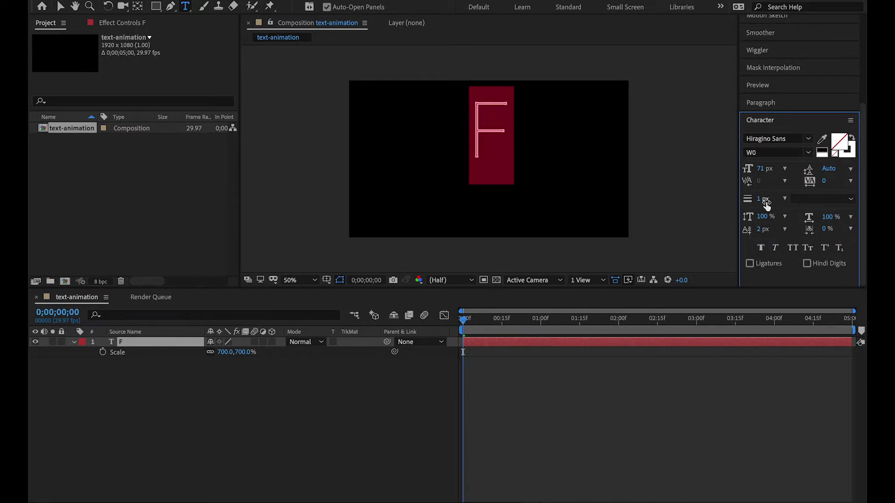
left_click(808, 139)
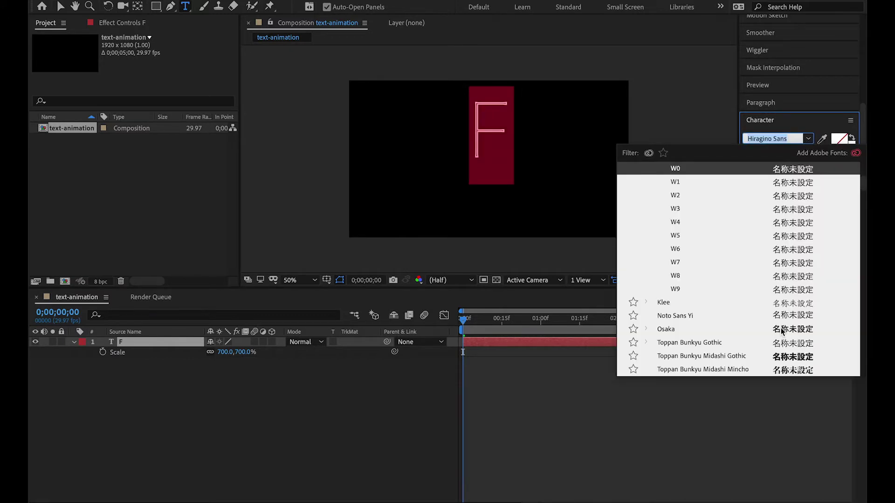
scroll(782, 331, "down", 5)
scroll(782, 330, "down", 1)
left_click(793, 211)
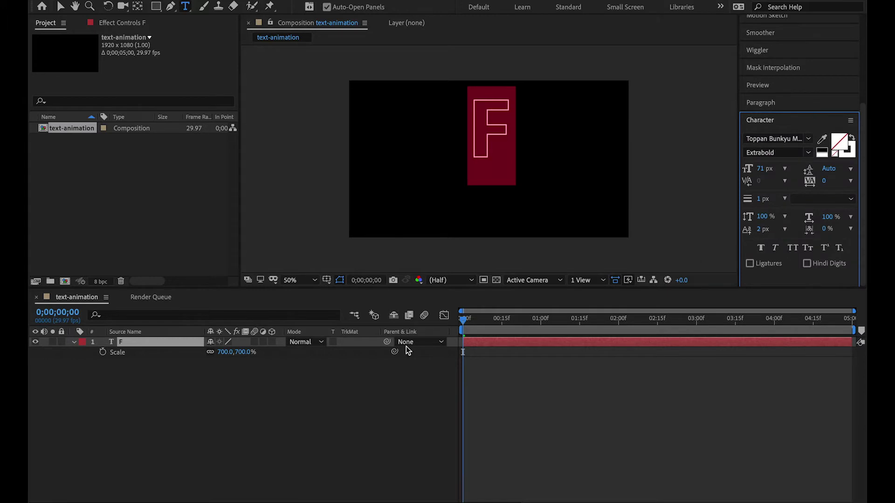
left_click(807, 124)
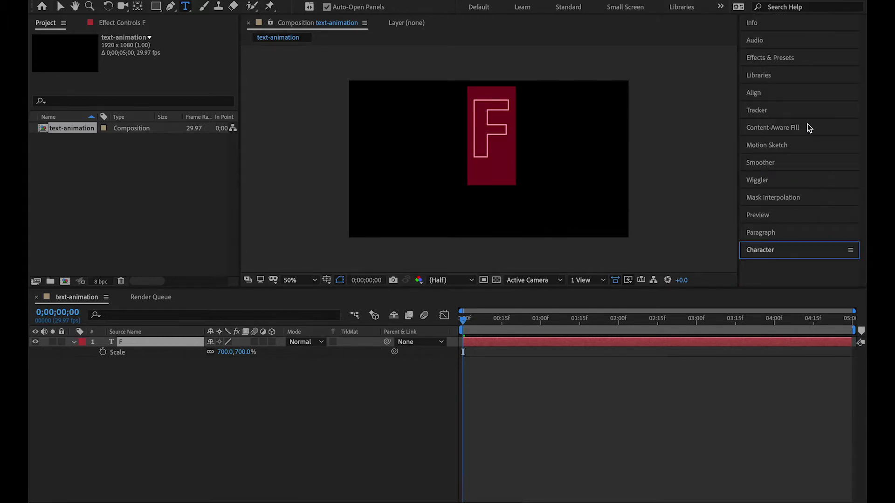
Scale the F to 945% and align it to the composition's vertical centre
left_click(774, 100)
left_click(832, 122)
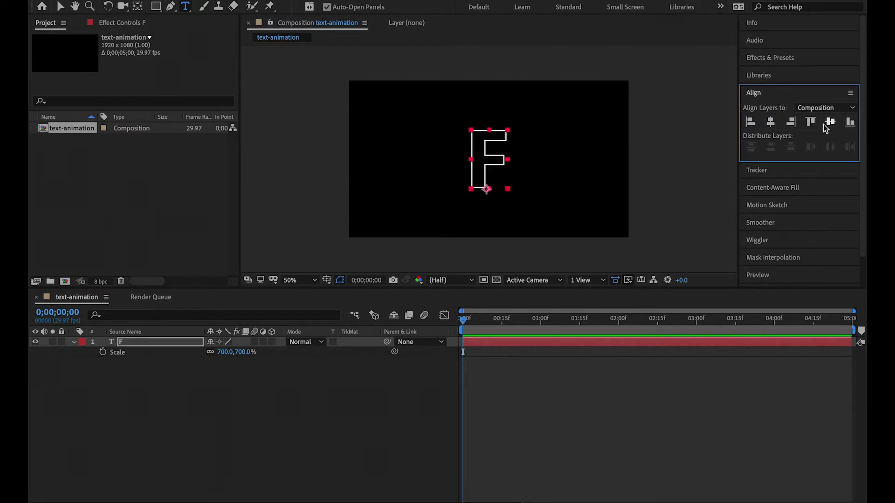
left_click_drag(223, 352, 363, 348)
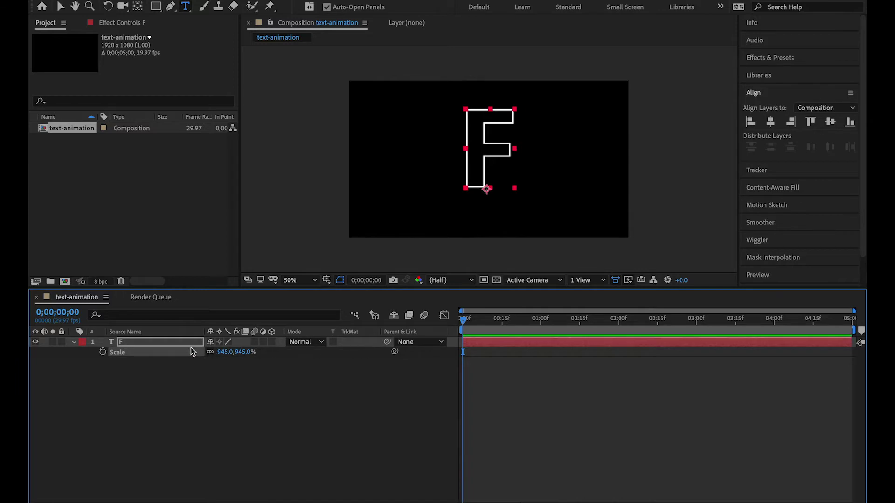
scroll(801, 208, "down", 2)
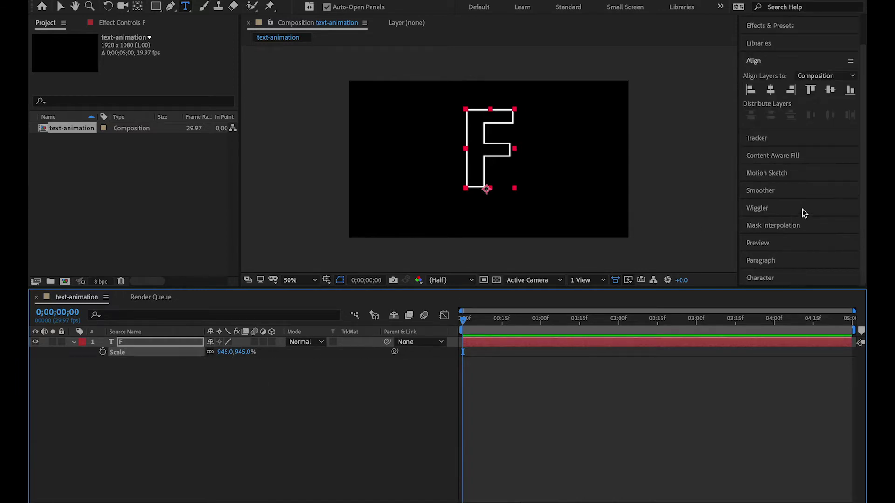
left_click(773, 77)
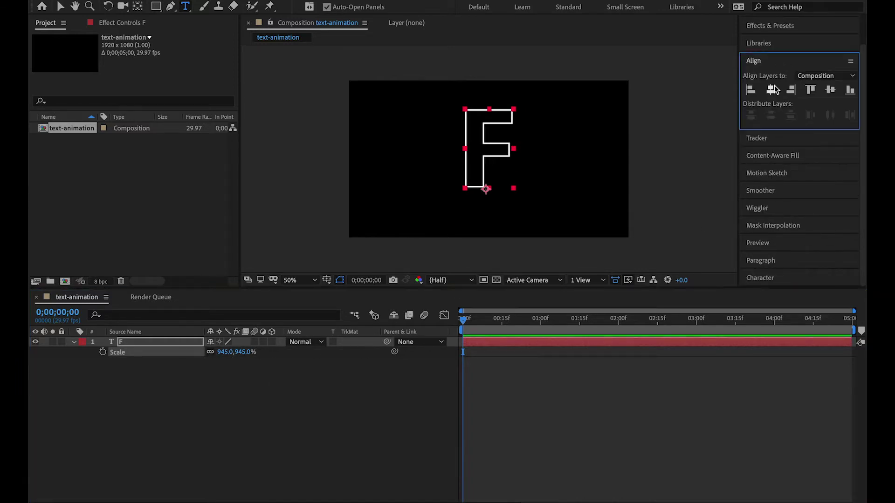
left_click(830, 89)
Center the F layer's anchor point in its layer content
right_click(182, 339)
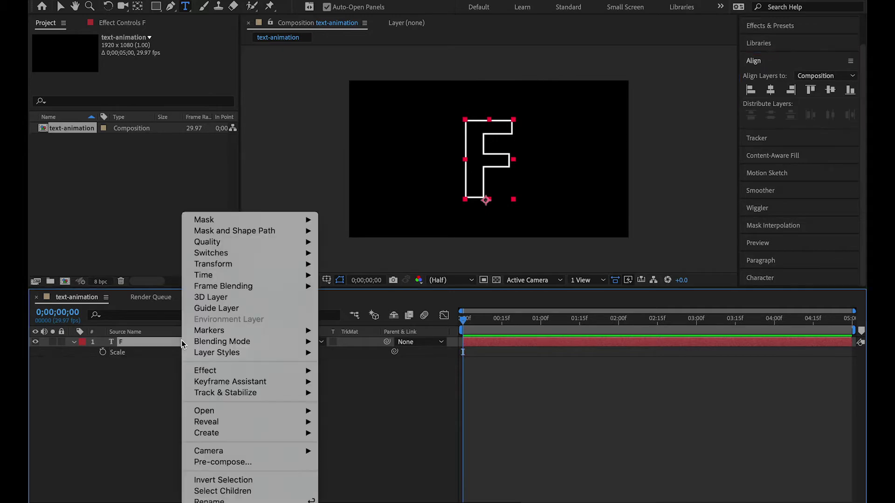
mouse_move(214, 264)
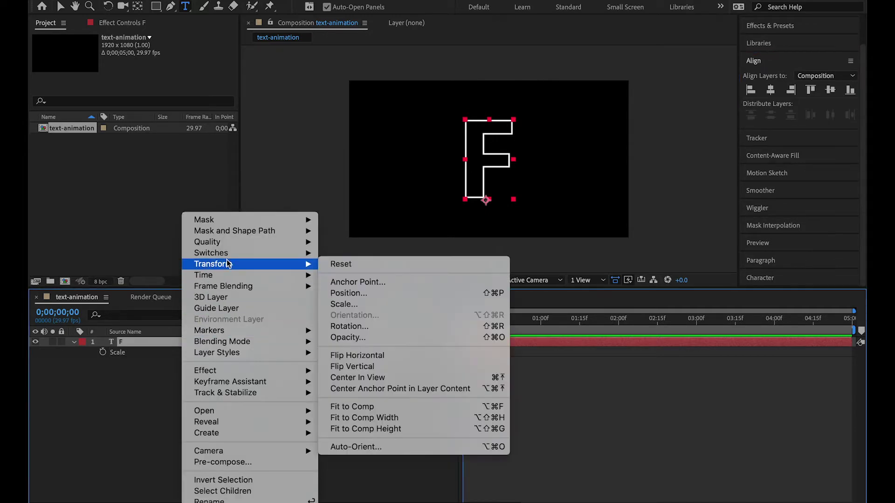
left_click(408, 391)
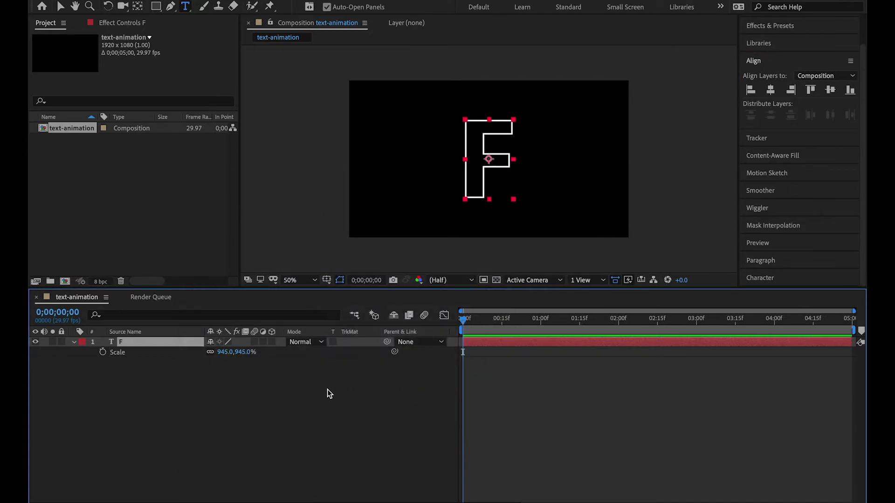
left_click(222, 390)
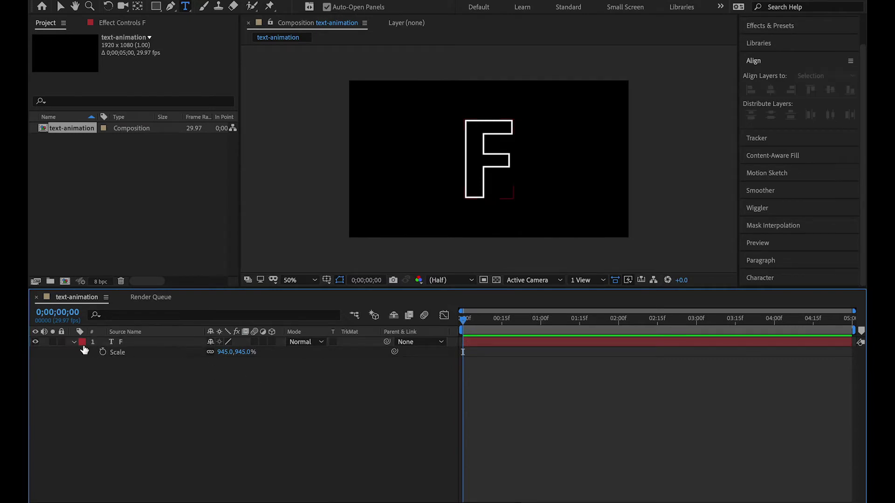
left_click(137, 343)
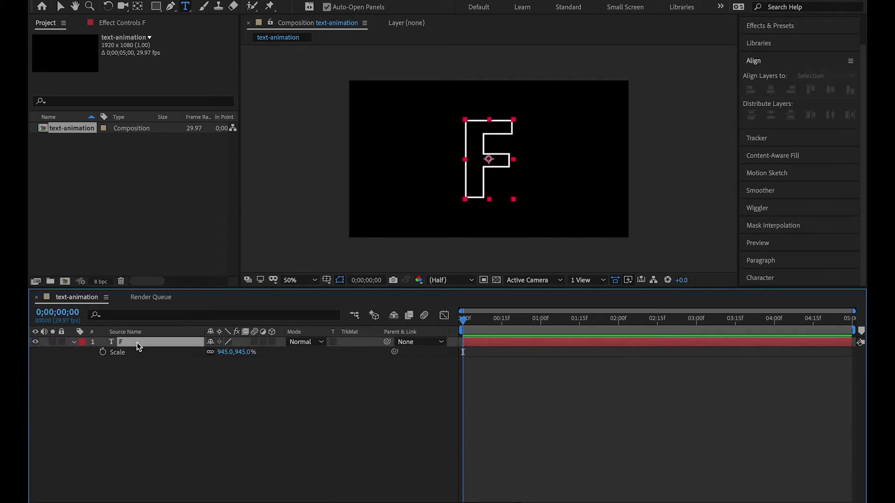
right_click(137, 342)
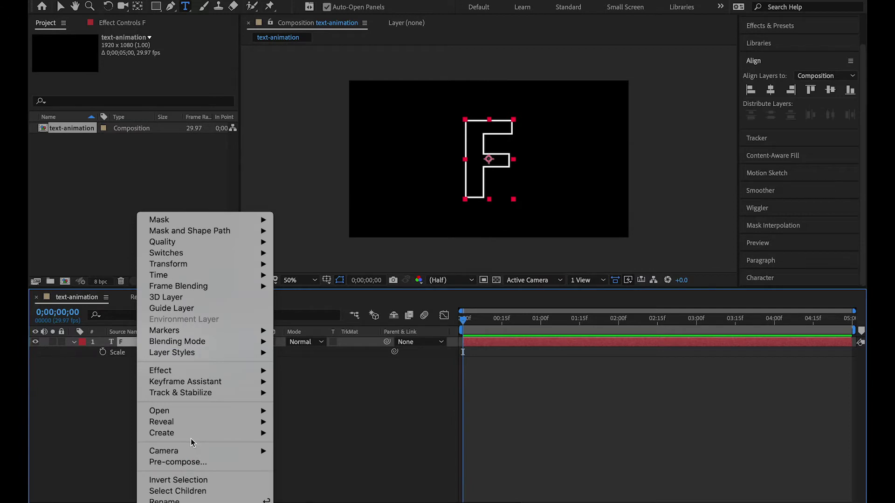
Create an F Outlines shape layer from the F text with Create Shapes from Text
mouse_move(199, 433)
left_click(298, 440)
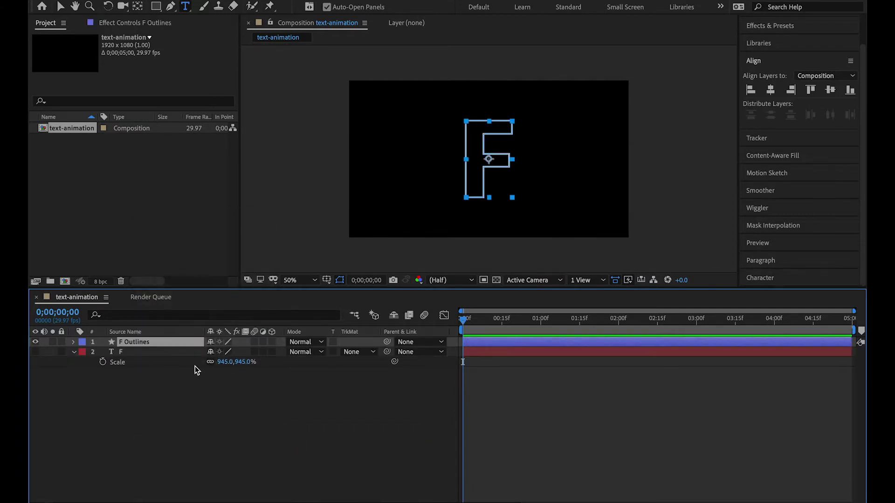
left_click(82, 352)
key("Escape")
Add Trim Paths to F Outlines and set its End to 15%
left_click(74, 341)
left_click(276, 353)
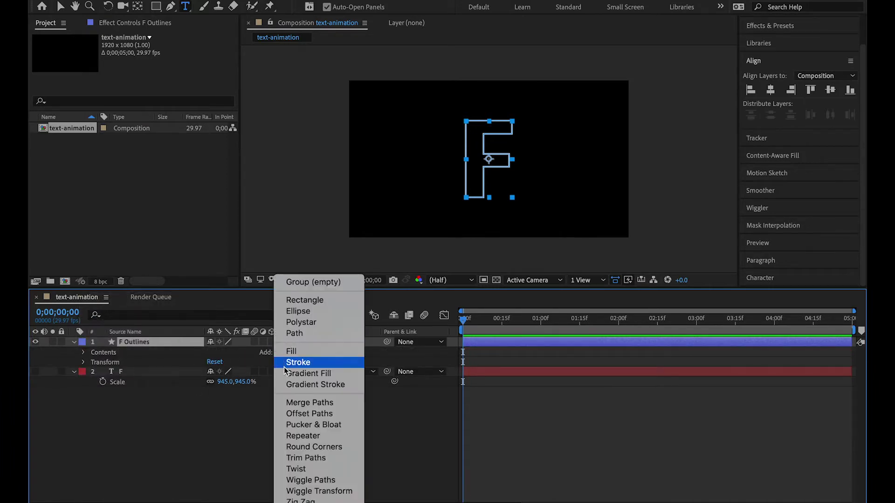
left_click(305, 458)
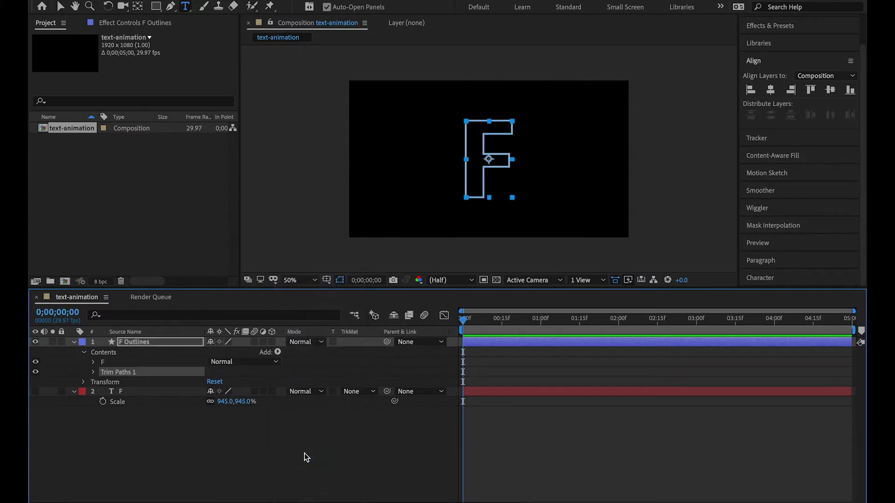
left_click(93, 372)
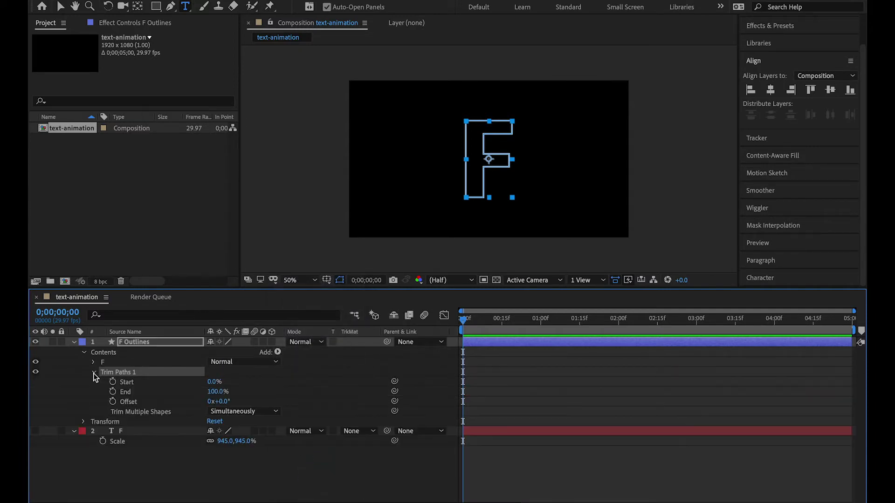
left_click(218, 392)
type("15")
left_click(314, 387)
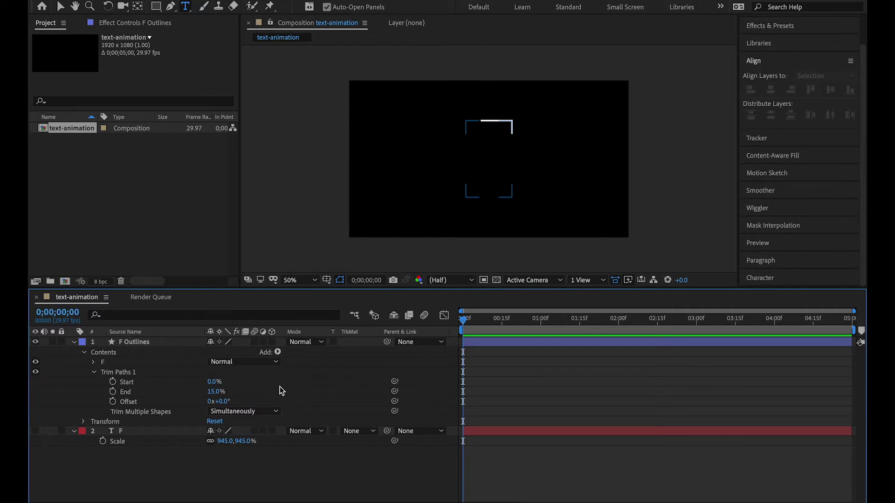
Keyframe the trim Offset from 0x at the start to 2x at the last frame, then preview
left_click(112, 401)
left_click_drag(466, 323, 853, 321)
left_click(211, 402)
left_click(737, 393)
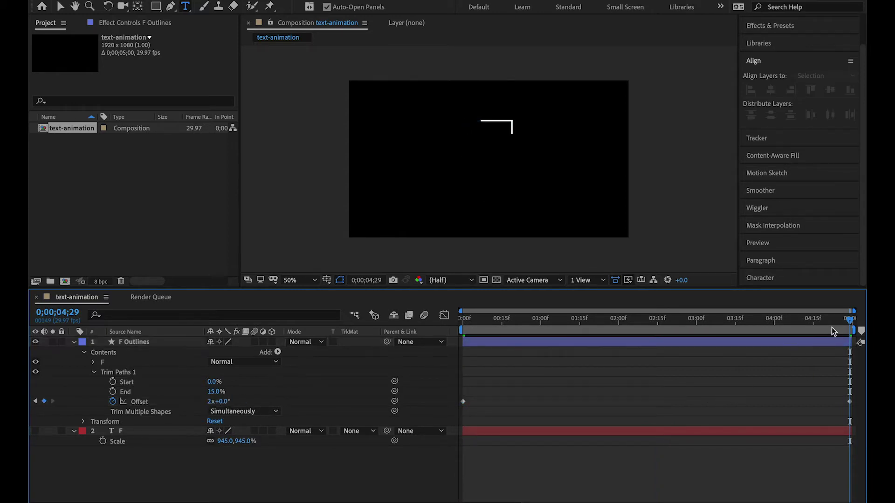
left_click_drag(847, 322, 342, 320)
key("space")
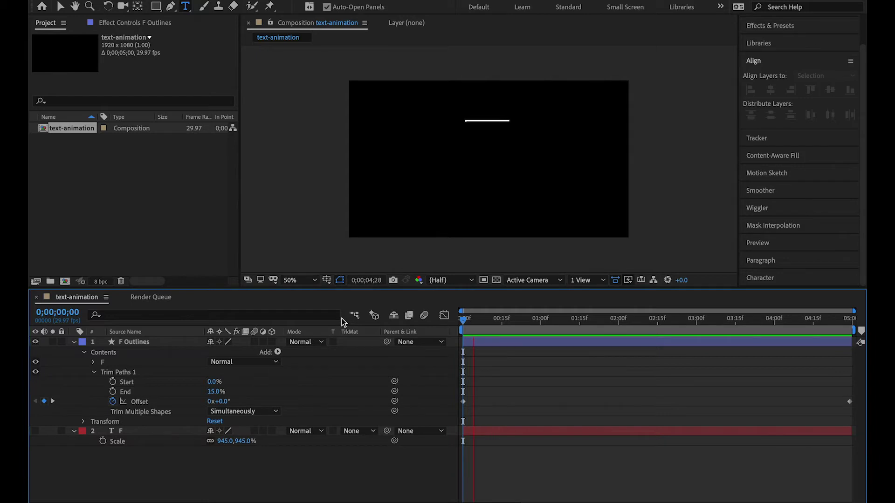
key("space")
left_click_drag(501, 320, 469, 317)
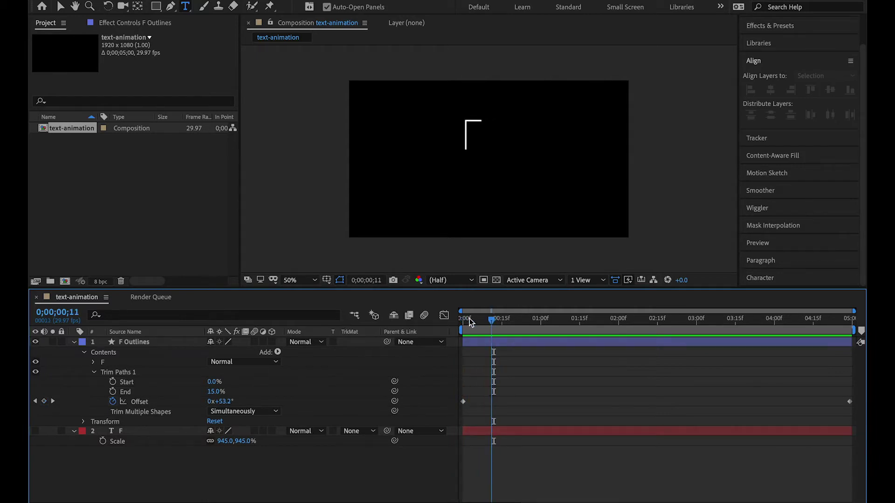
left_click(180, 342)
Duplicate the layer as F Outlines 2 and trim it from 17% to 37%
key("ctrl+d")
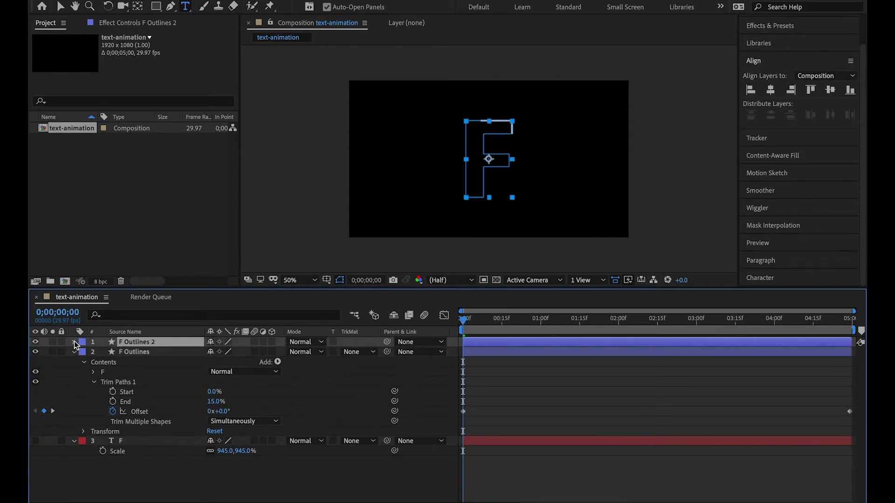
left_click(74, 342)
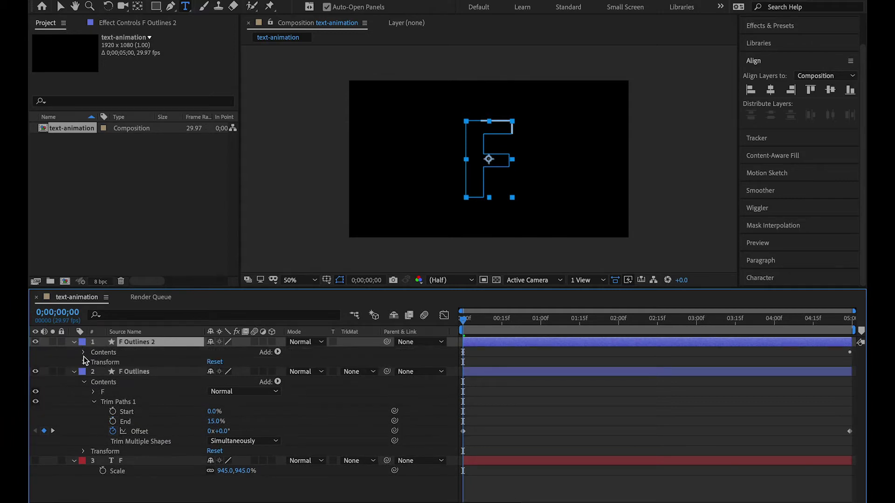
left_click(84, 353)
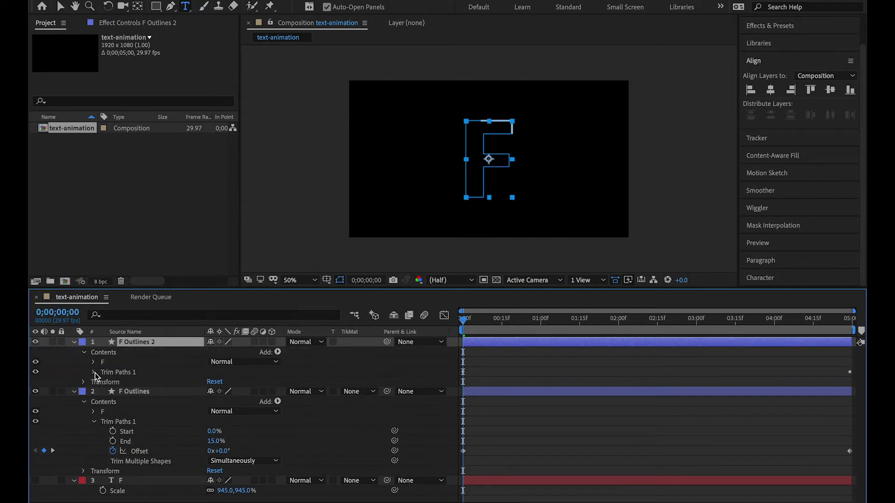
left_click(94, 373)
left_click(214, 382)
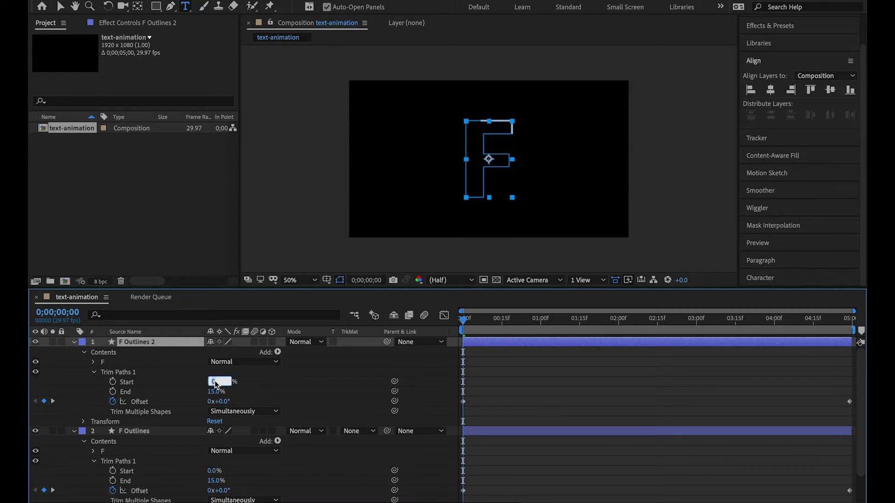
left_click(216, 393)
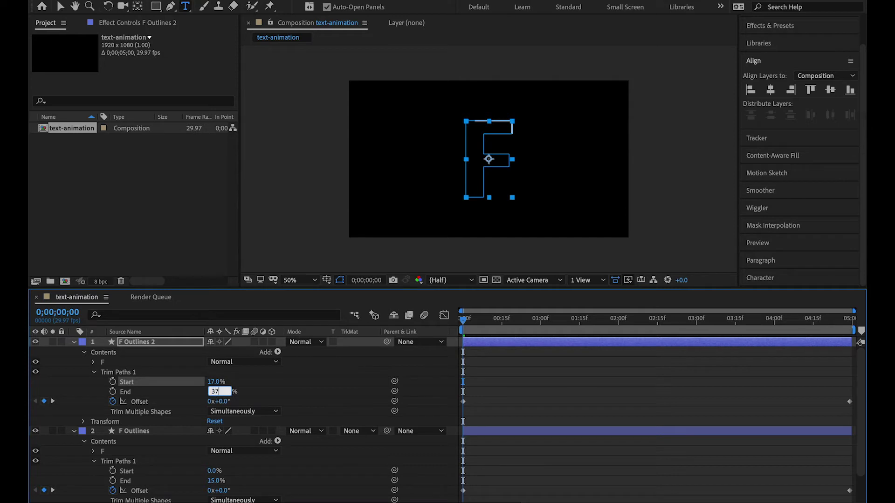
key("Return")
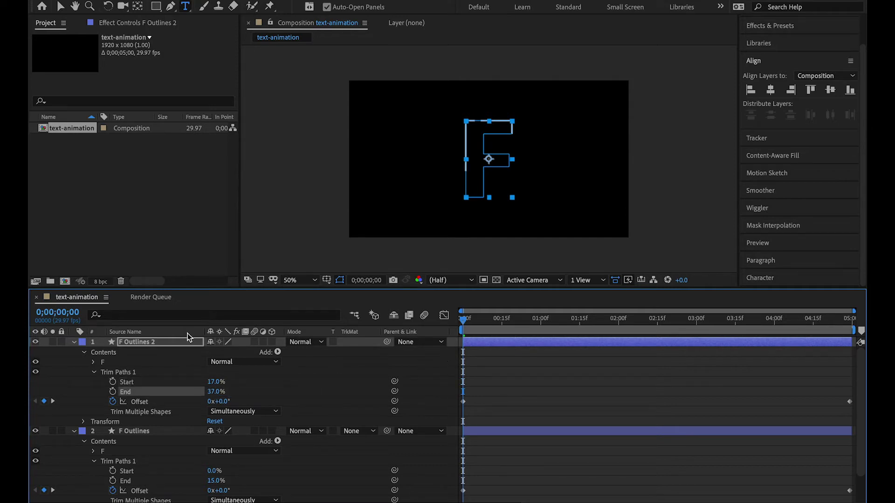
Duplicate again as F Outlines 3, trim it from 40% to 50%, and preview
key("ctrl+d")
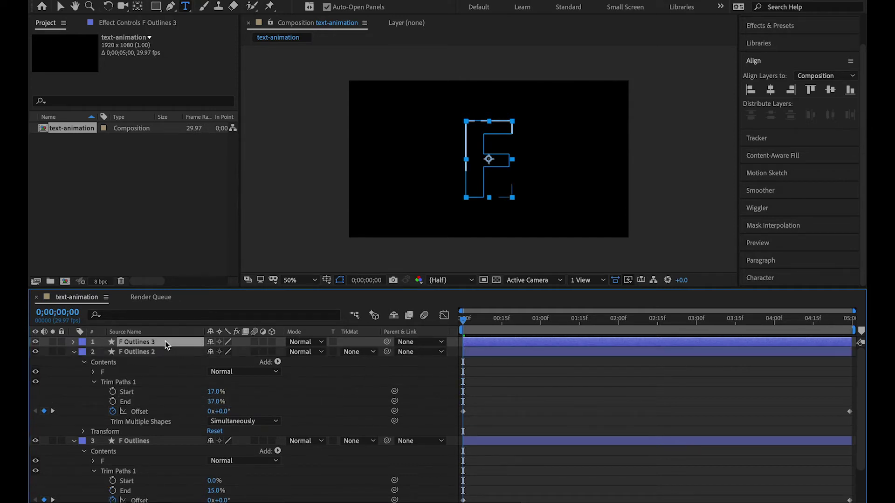
left_click(84, 353)
left_click(84, 352)
left_click(94, 372)
left_click(213, 382)
left_click(213, 391)
type("50")
key("Return")
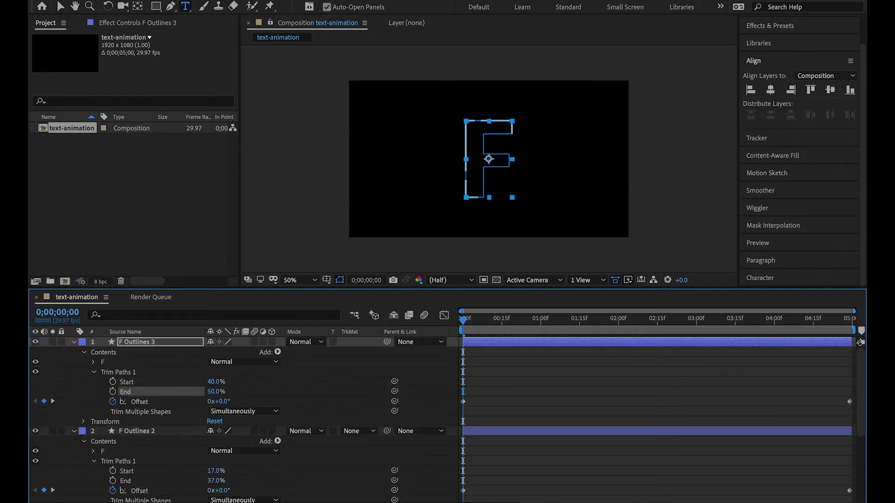
key("space")
key("space")
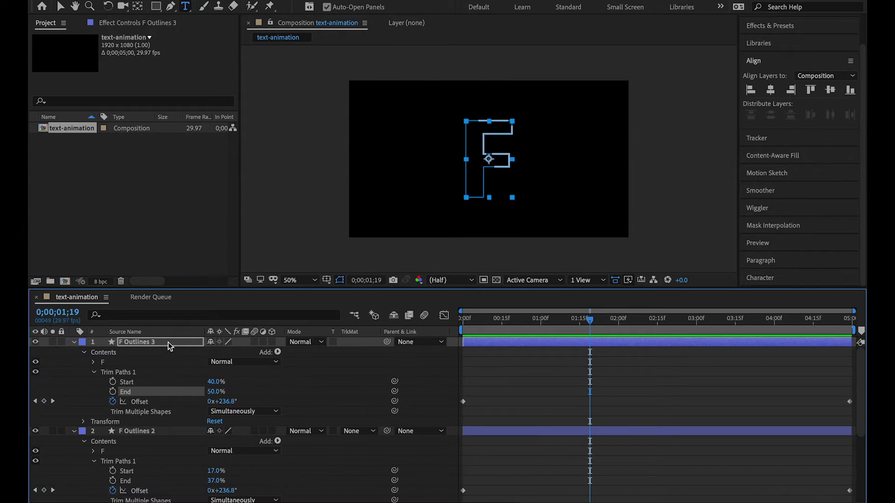
Duplicate F Outlines 3 to make F Outlines 4
left_click(168, 342)
key("ctrl+d")
left_click(73, 342)
Trim F Outlines 4 from 55% to 60% and preview
left_click(85, 353)
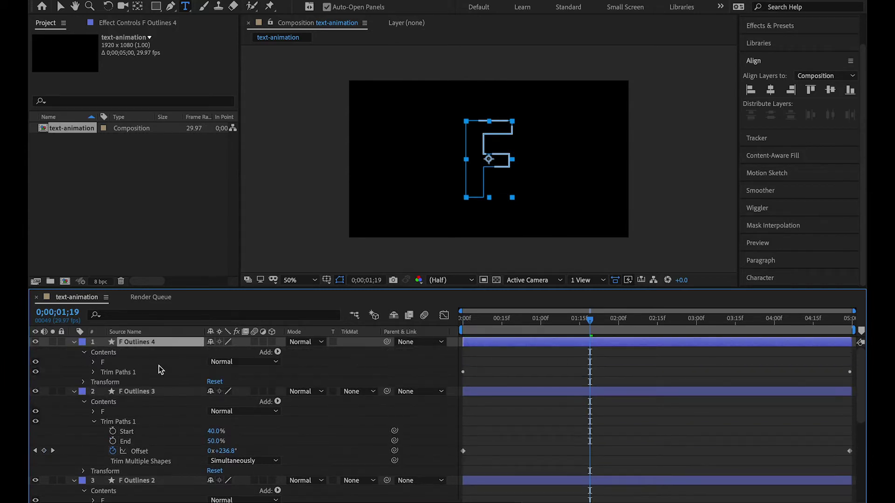
left_click(93, 372)
left_click(213, 391)
type("60")
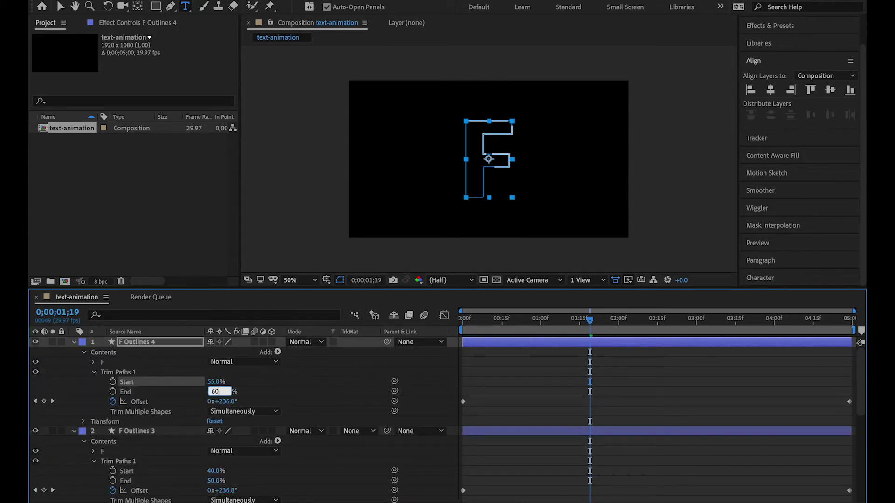
key("Return")
key("space")
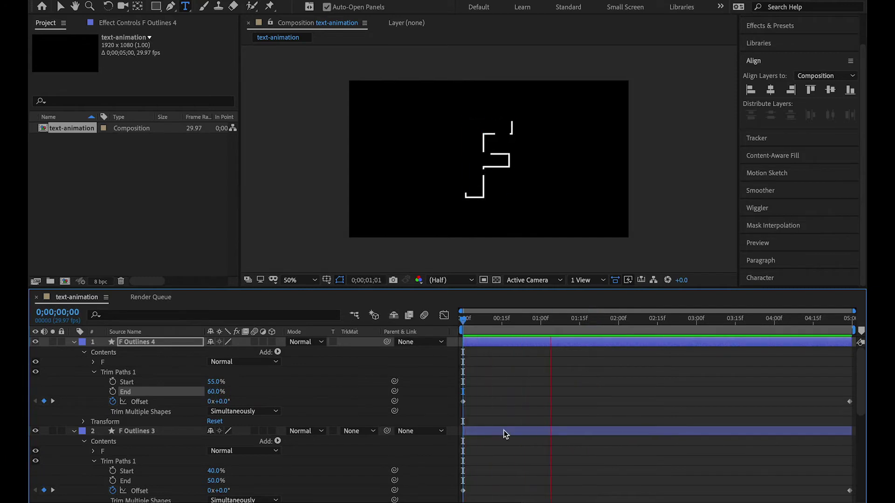
Duplicate into F Outlines 5, trim it from 65% to 80%, and preview
left_click(176, 346)
key("ctrl+d")
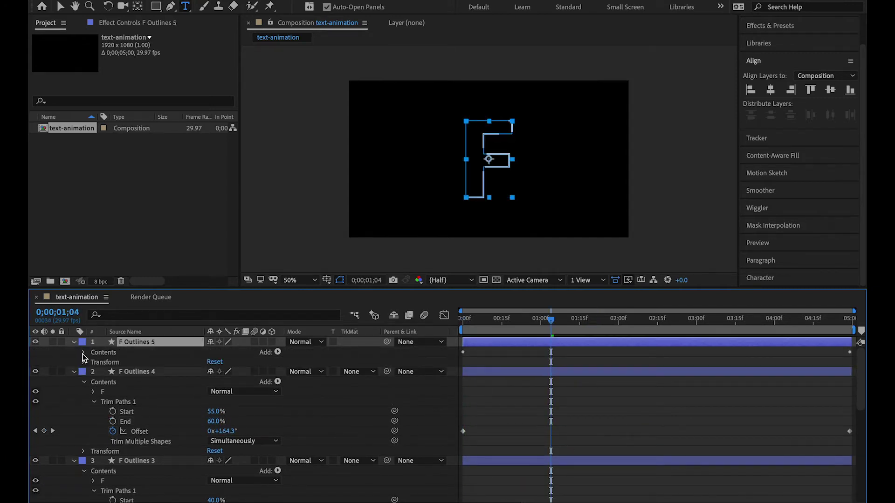
left_click(83, 353)
left_click(94, 371)
left_click(216, 382)
type("5")
left_click(215, 392)
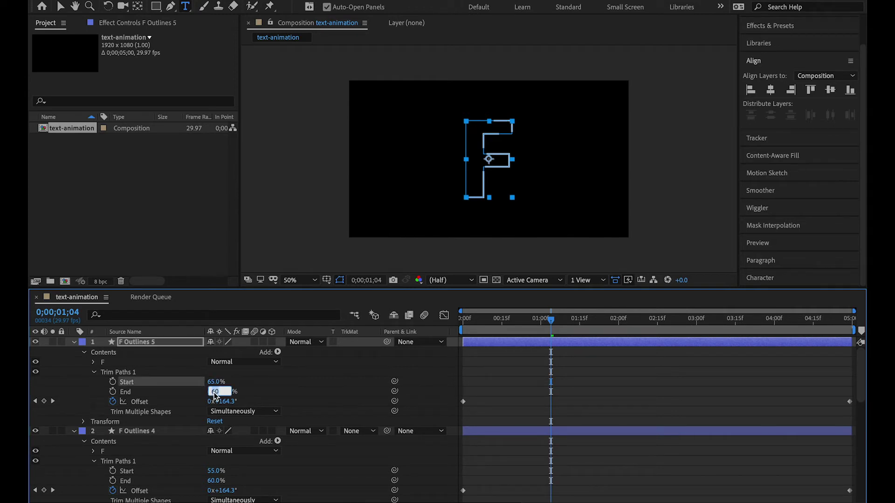
type("80")
key("Return")
key("space")
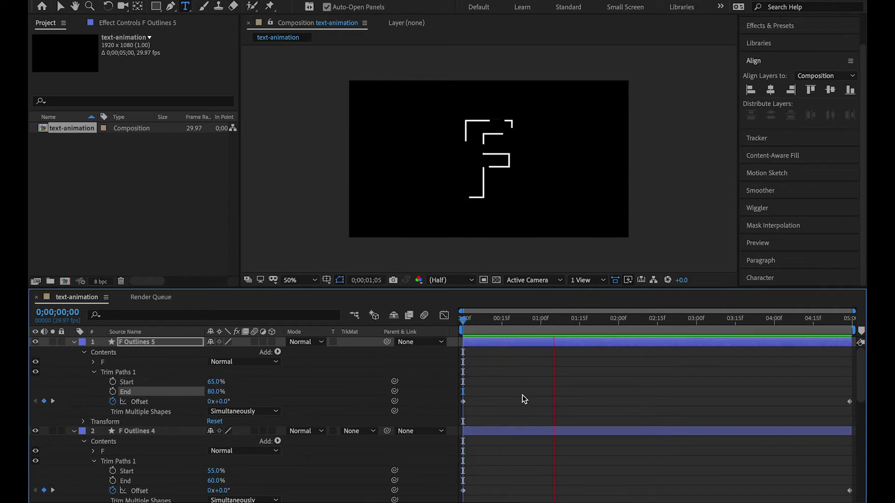
key("space")
Duplicate into F Outlines 6, trim it from 82% to 98%, and preview from the start
key("ctrl+d")
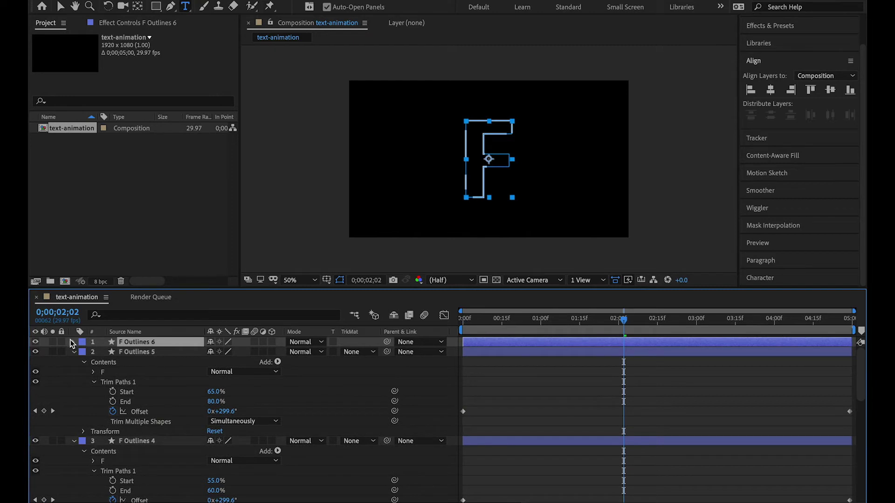
left_click(74, 342)
left_click(82, 352)
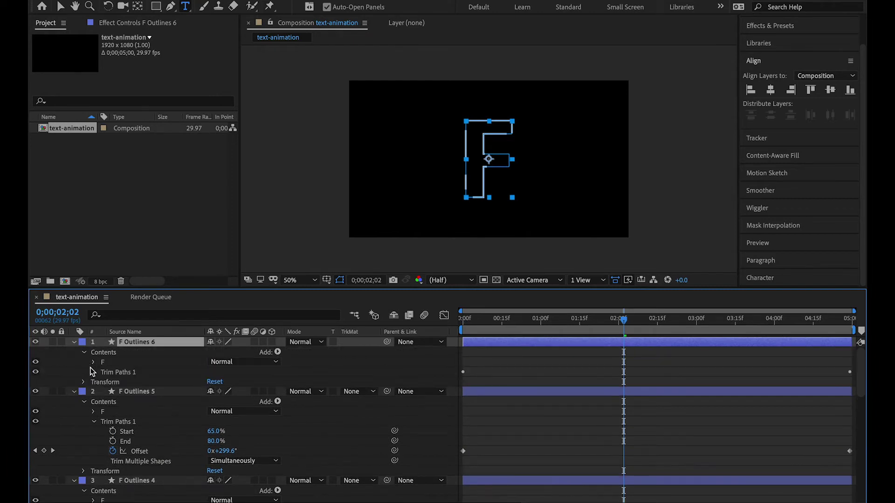
left_click(94, 372)
left_click(214, 382)
type("82")
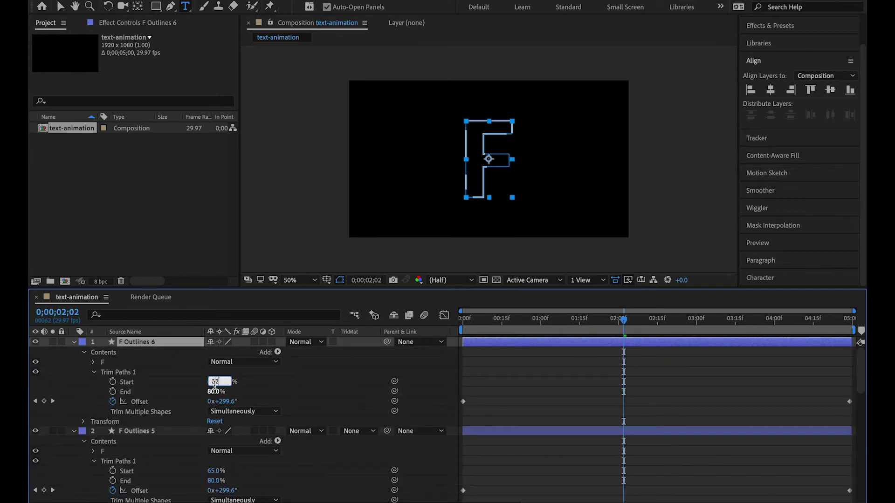
left_click(215, 392)
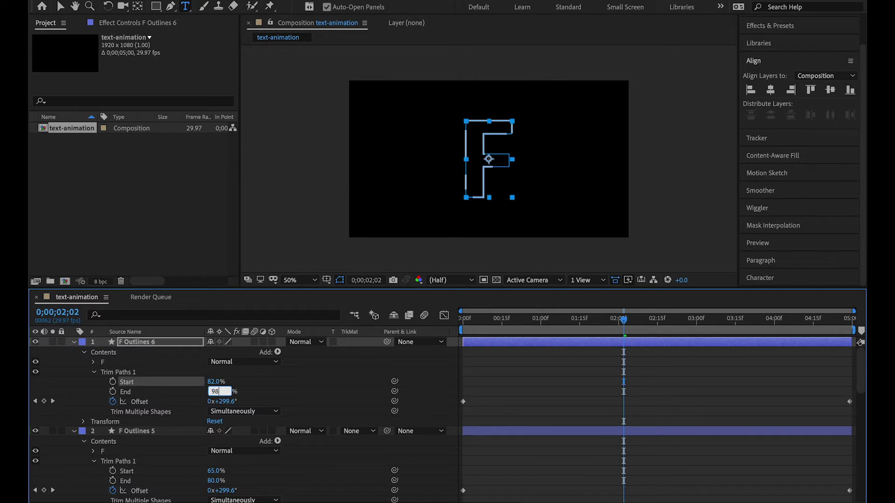
key("Return")
left_click(373, 320)
key("Home")
key("space")
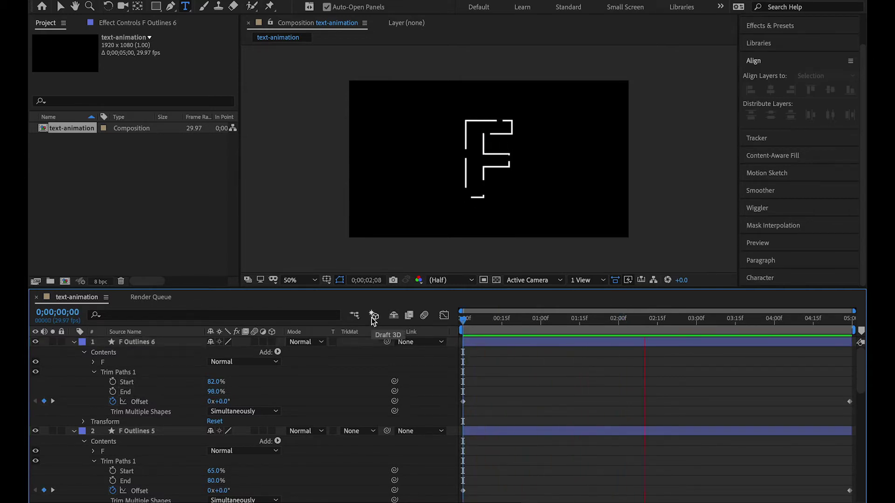
key("space")
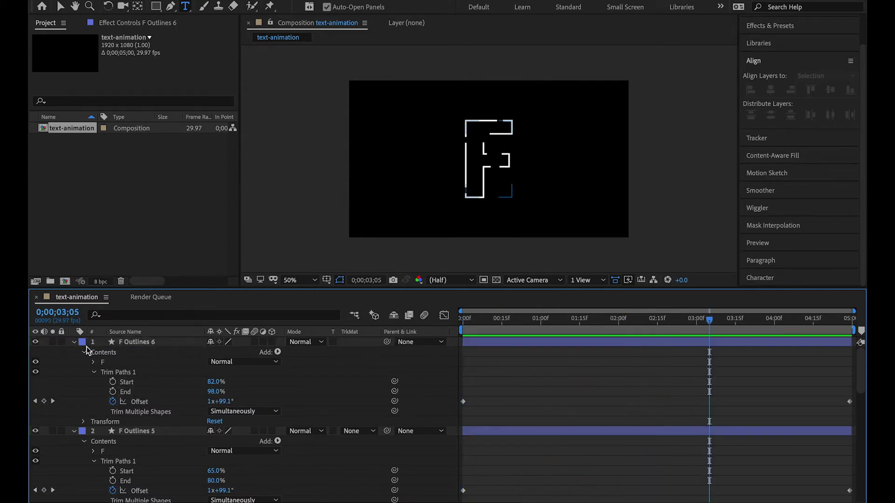
Collapse all six F Outlines layers in the timeline
left_click(73, 342)
left_click(73, 352)
left_click(73, 362)
left_click(73, 371)
left_click(74, 381)
left_click(73, 392)
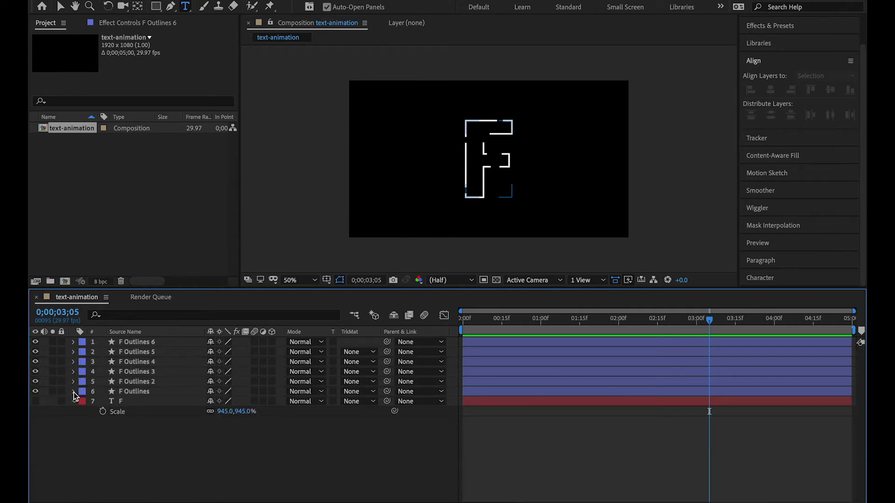
Delete the original F text layer
left_click(152, 403)
key("Delete")
left_click_drag(639, 320, 495, 322)
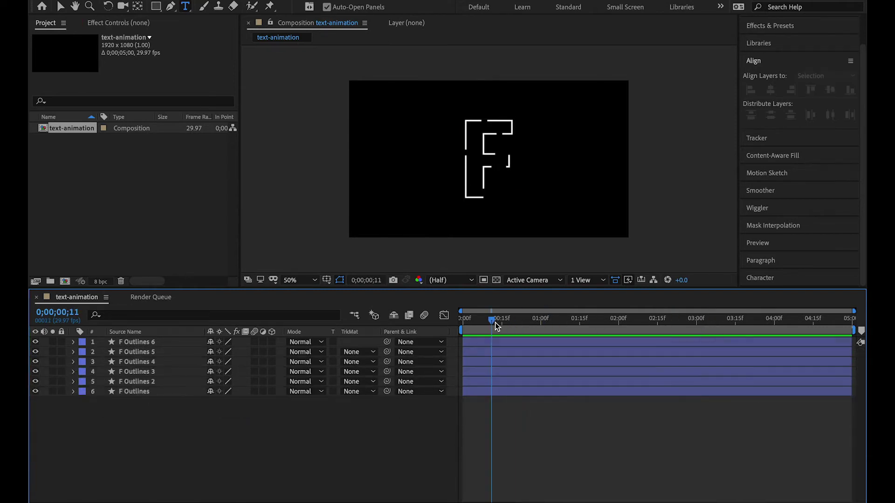
Duplicate F Outlines 6 into F Outlines 7 and scale it to 1005%
left_click(150, 345)
key("ctrl+d")
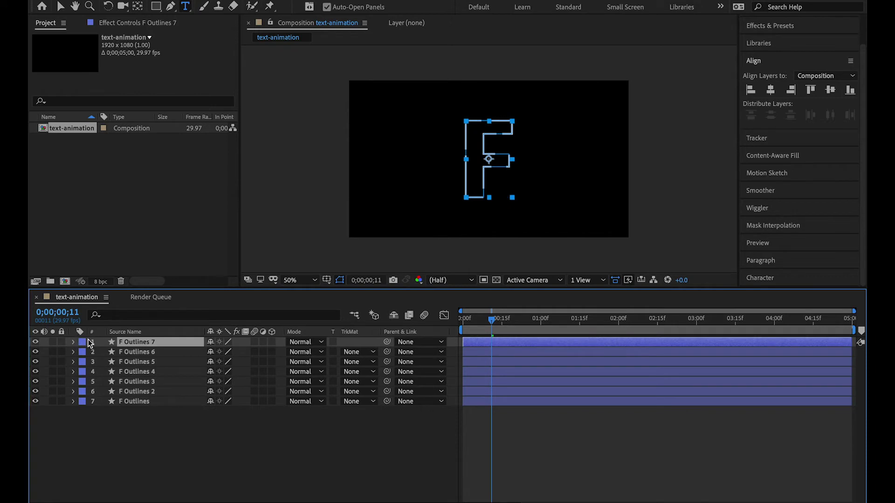
key("s")
left_click_drag(221, 353, 249, 353)
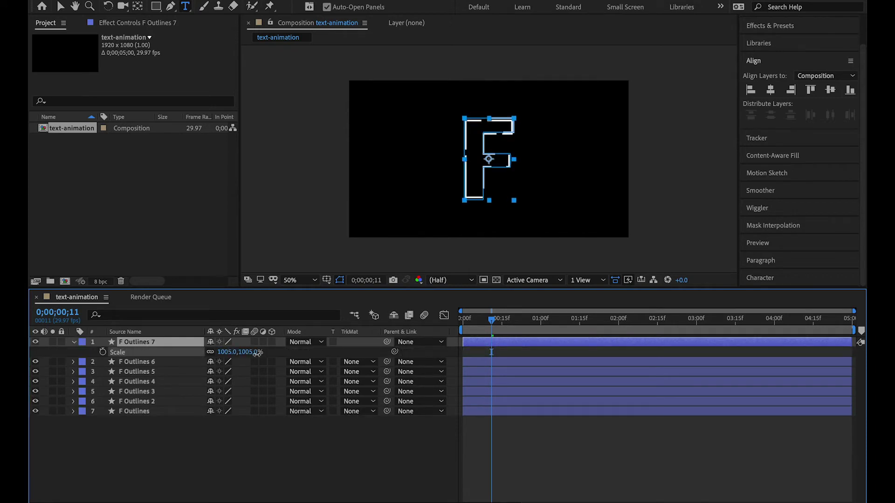
left_click(539, 455)
key("space")
key("space")
left_click(513, 342)
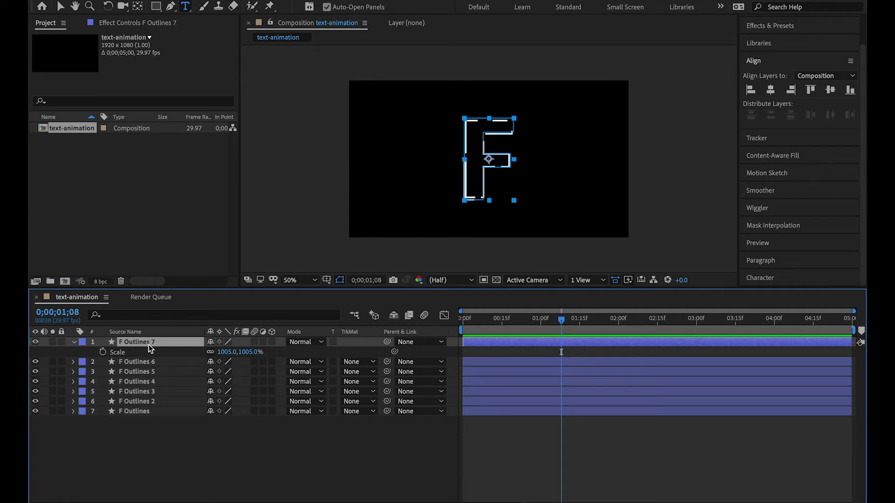
Give F Outlines 7 a 0.3 px stroke width and preview from the start
left_click(157, 6)
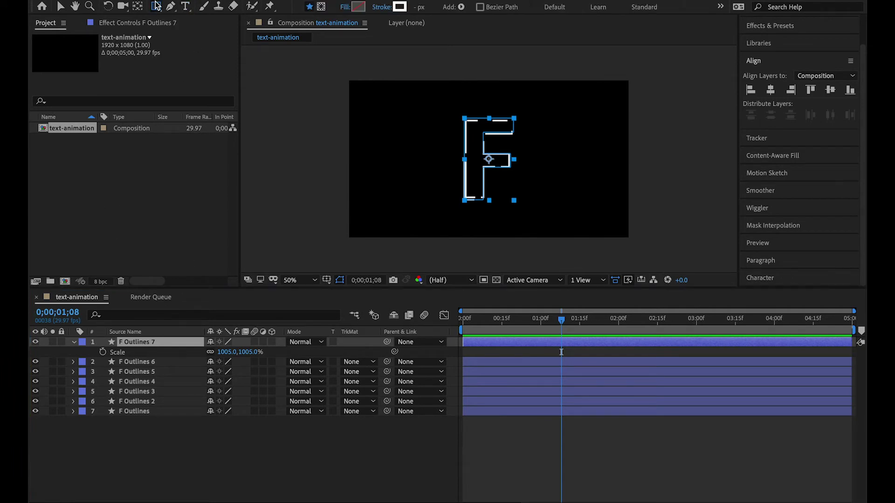
left_click(416, 7)
type("0.3")
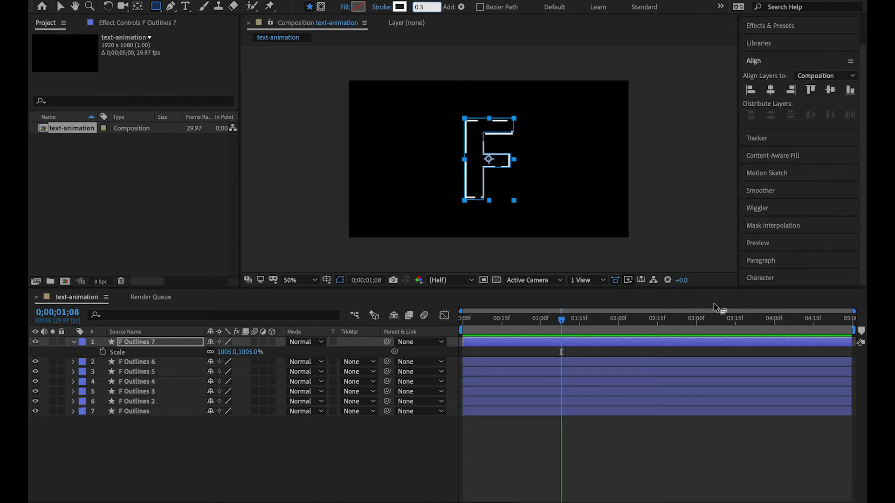
left_click(717, 309)
key("Home")
key("space")
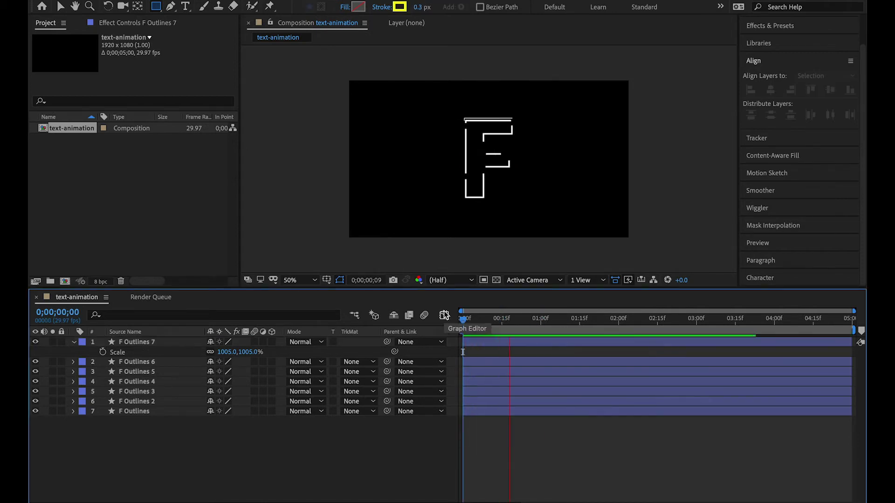
key("space")
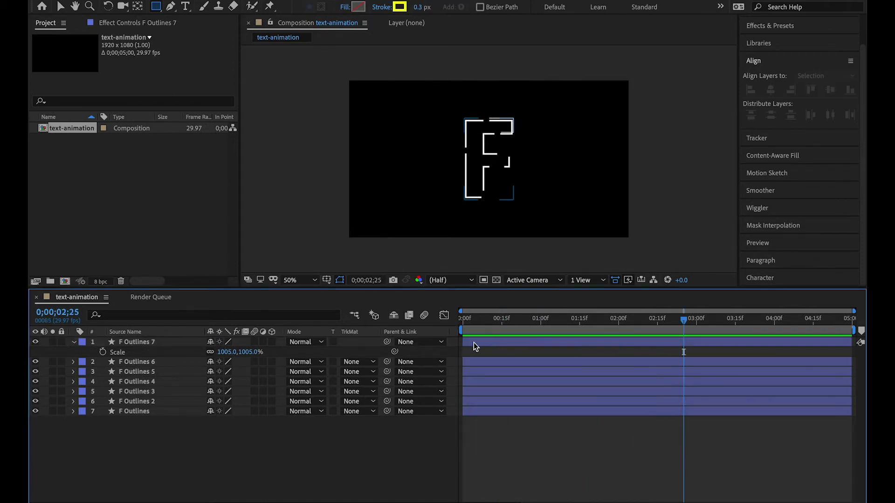
Raise F Outlines 7's scale to 1019%
left_click(288, 347)
left_click_drag(228, 352, 236, 352)
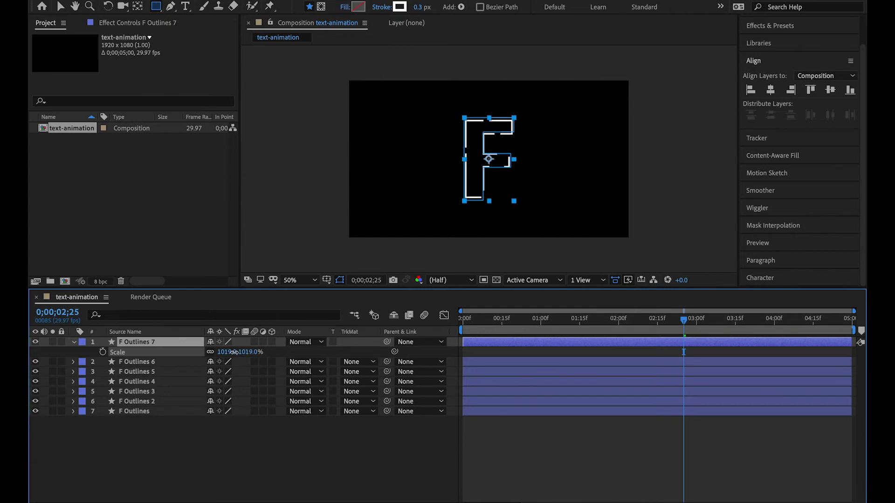
left_click(286, 451)
mouse_move(654, 320)
left_mouse_down()
mouse_move(504, 326)
mouse_move(523, 326)
left_mouse_up()
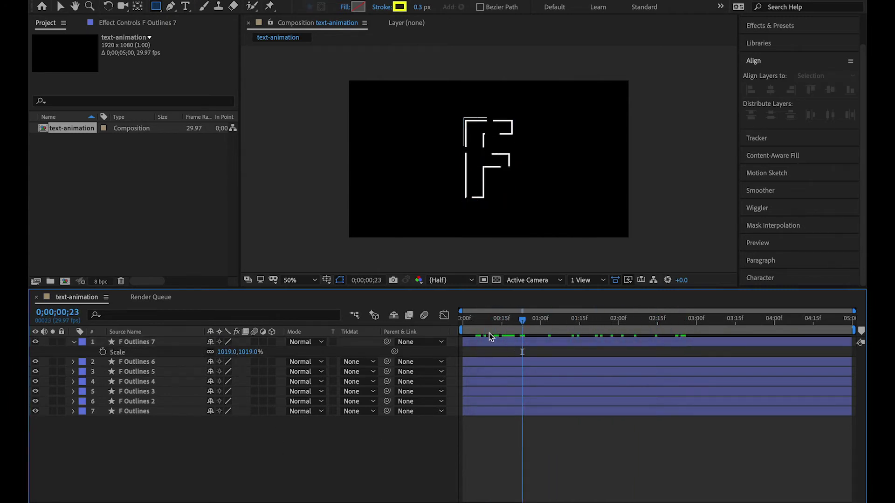
left_click(179, 342)
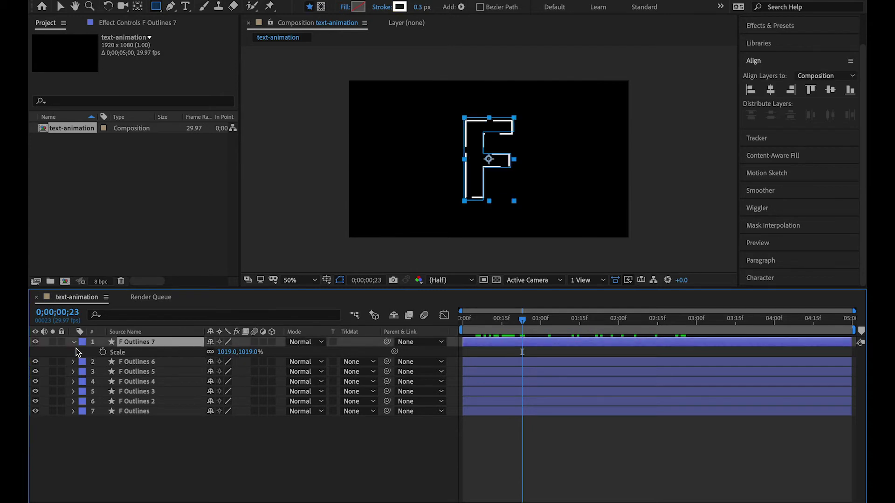
Trim F Outlines 7 from 78% to 90% and preview it from the start
left_click(75, 343)
left_click(84, 353)
left_click(94, 372)
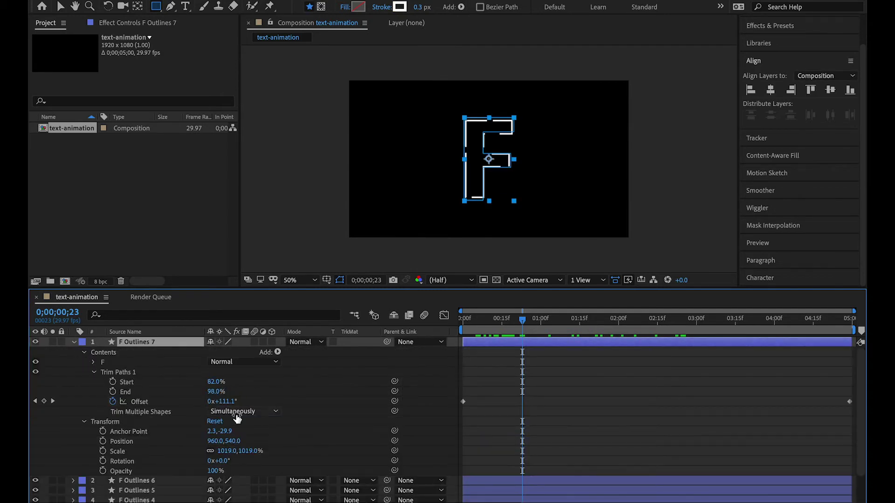
left_click(216, 383)
type("8")
key("Tab")
type("90")
key("Return")
key("Home")
key("space")
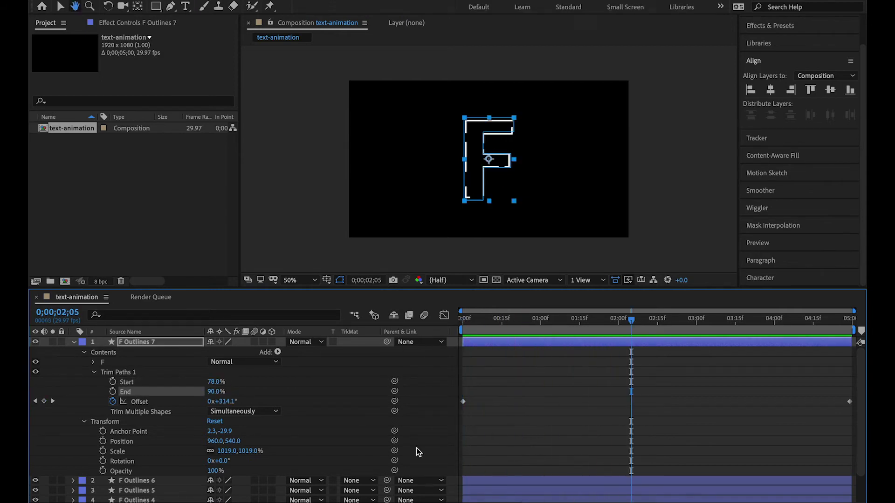
Duplicate it as F Outlines 8, trimmed from 10% to 30%, and preview
left_click(147, 342)
key("ctrl+d")
left_click(73, 353)
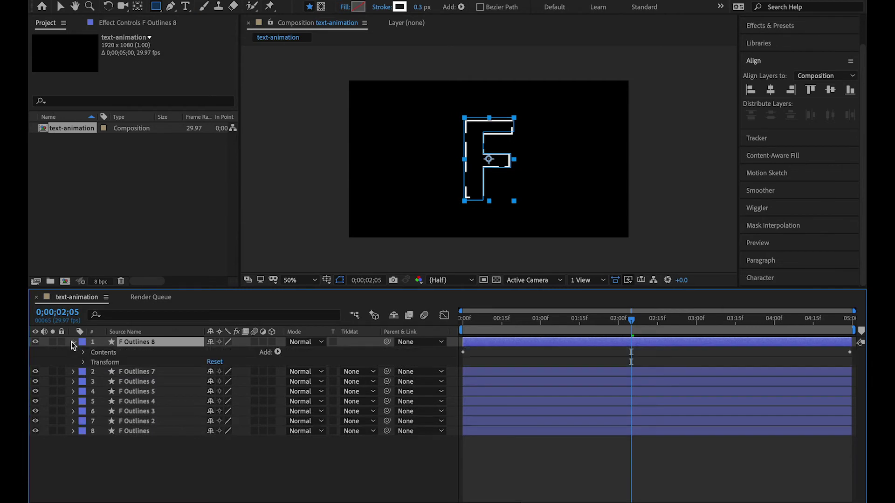
left_click(72, 342)
left_click(93, 370)
left_click(216, 382)
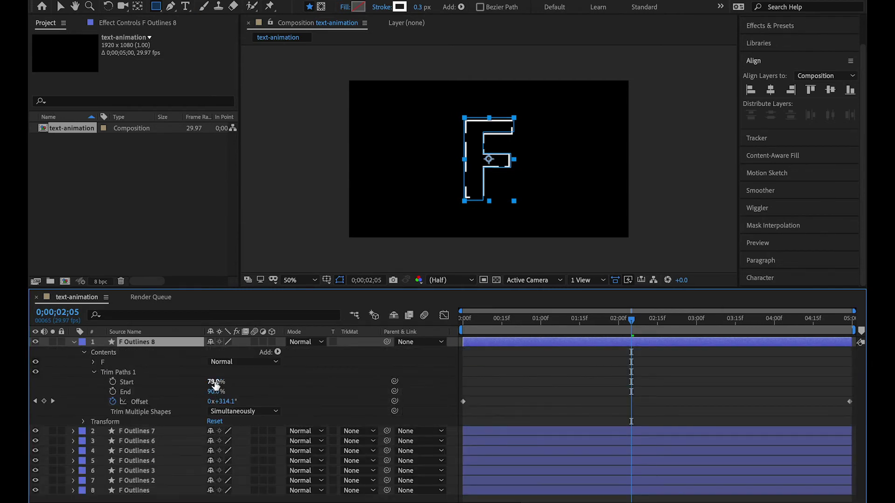
type("10")
left_click(215, 392)
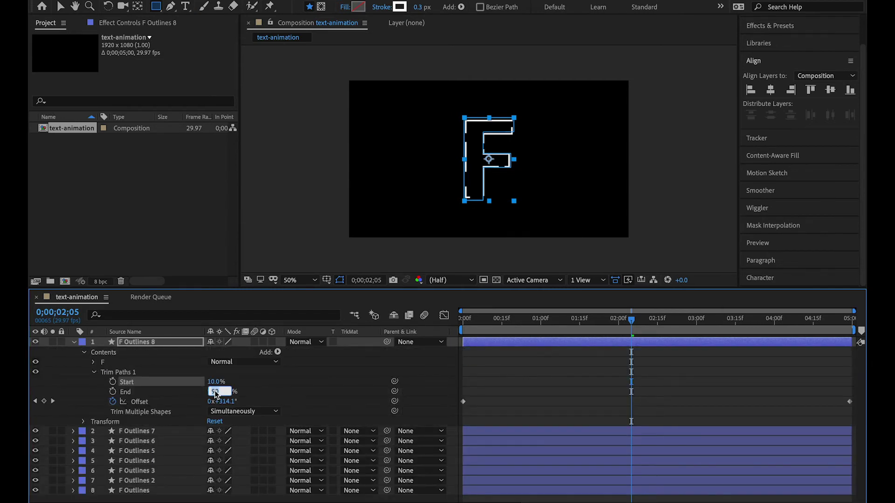
type("30")
key("Return")
left_click_drag(630, 321, 461, 320)
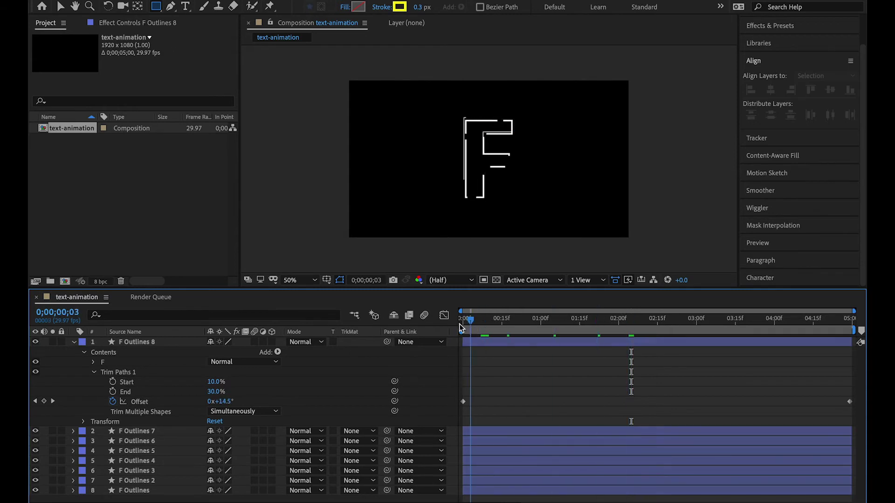
key("space")
Show F Outlines 8's Scale (1035%) and replay the animation from the start
left_click(558, 338)
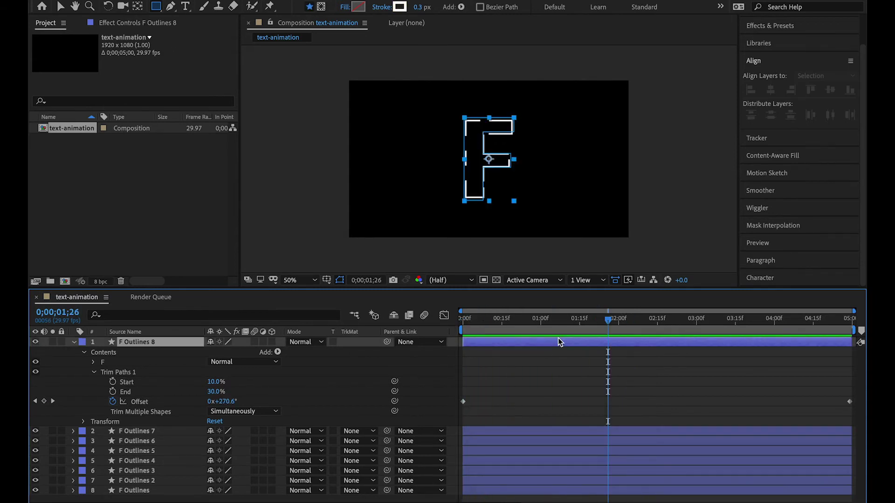
key("s")
left_click(529, 456)
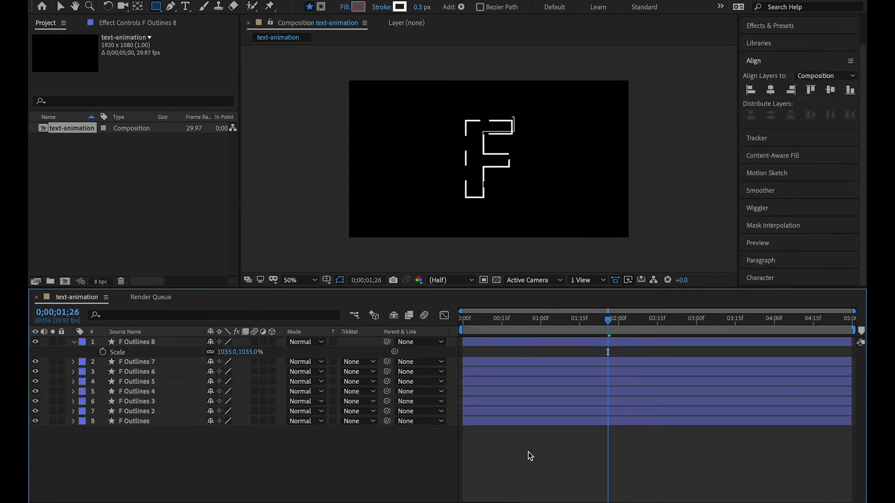
key("Home")
key("space")
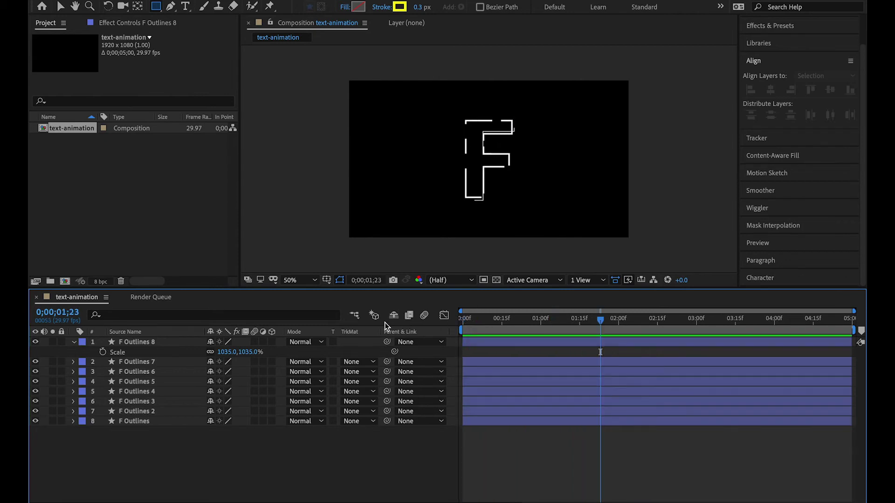
Duplicate F Outlines 8 as F Outlines 9 and trim it from 35% to 45%
left_click(145, 343)
key("ctrl+d")
left_click(74, 343)
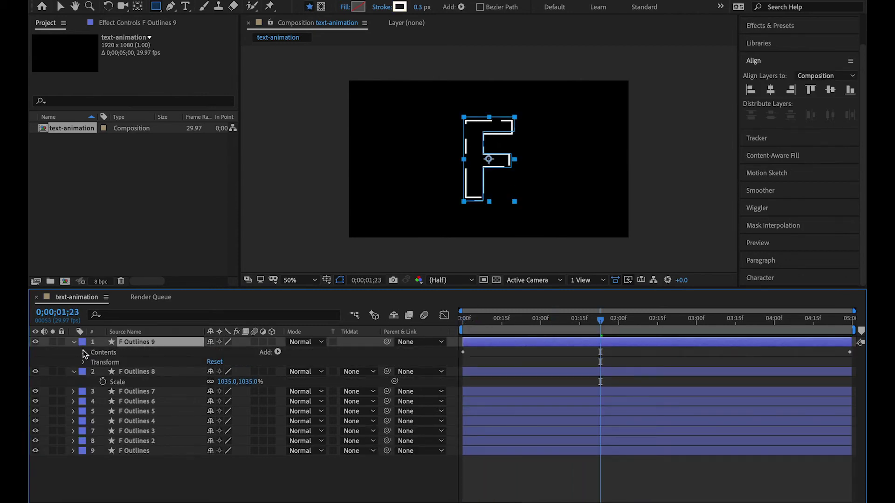
left_click(84, 353)
left_click(93, 372)
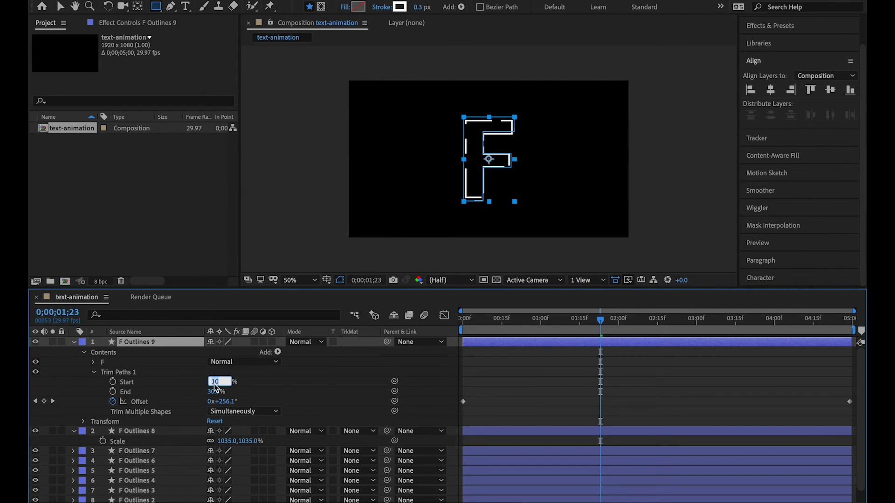
type("35")
left_click(213, 393)
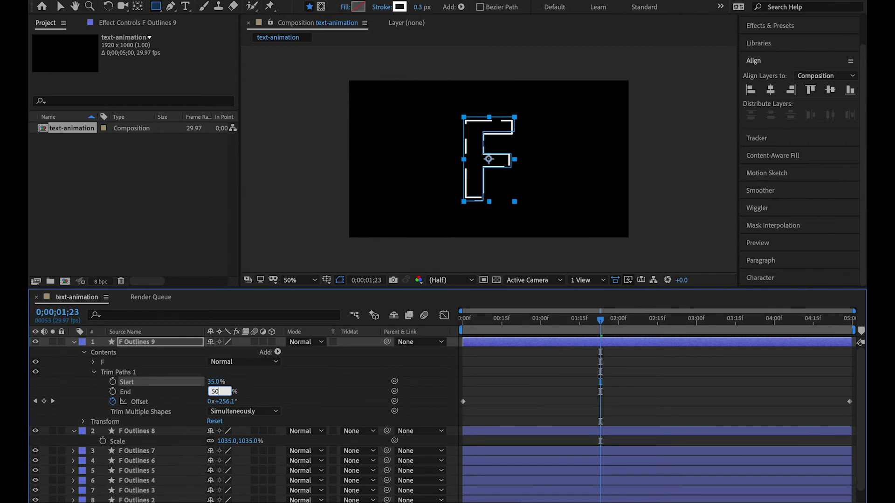
type("45")
Give F Outlines 9 a 0.5 px stroke width and preview
left_click(422, 7)
type("0")
left_click(611, 342)
key("space")
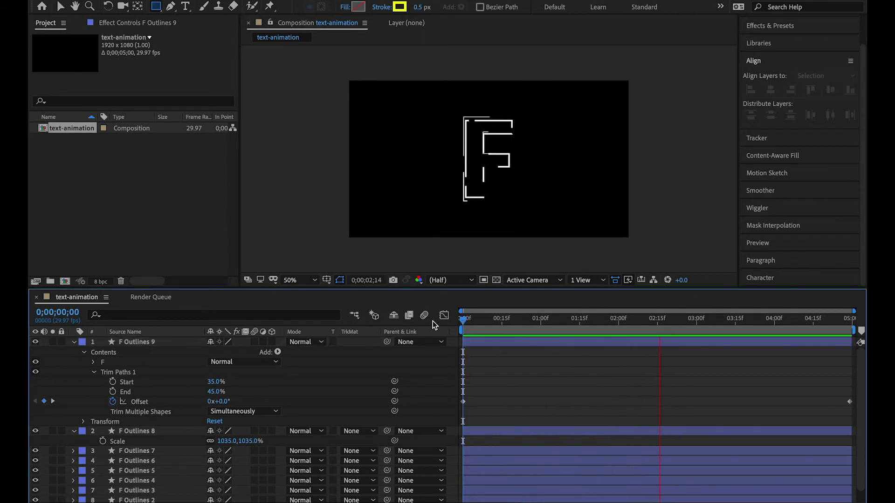
Scrub F Outlines 9's Scale up to 1074%, then back down, previewing the result
left_click(177, 340)
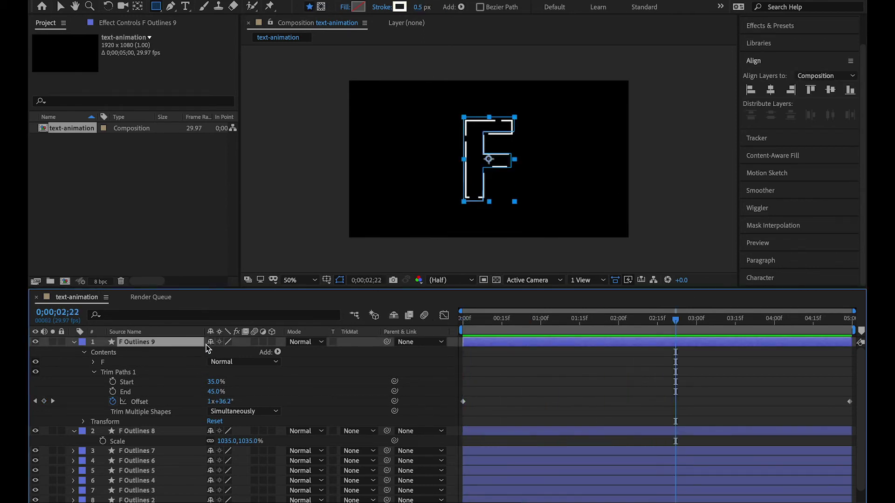
key("s")
left_click_drag(226, 351, 251, 353)
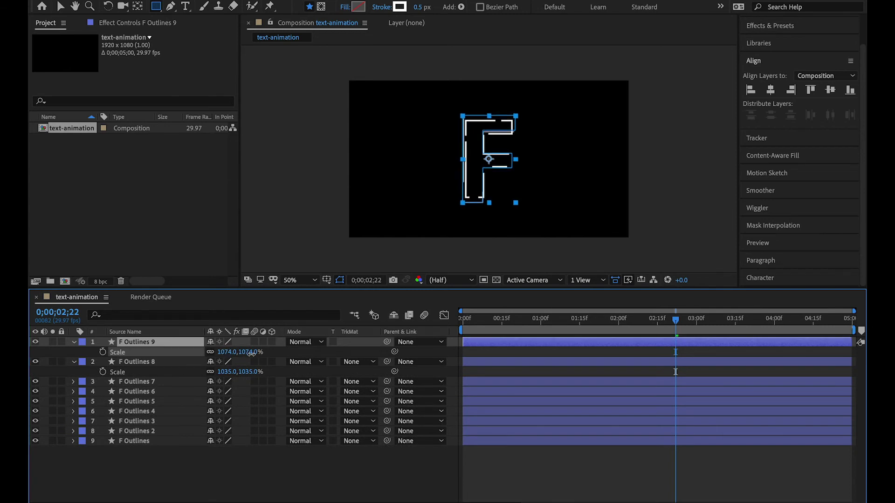
key("space")
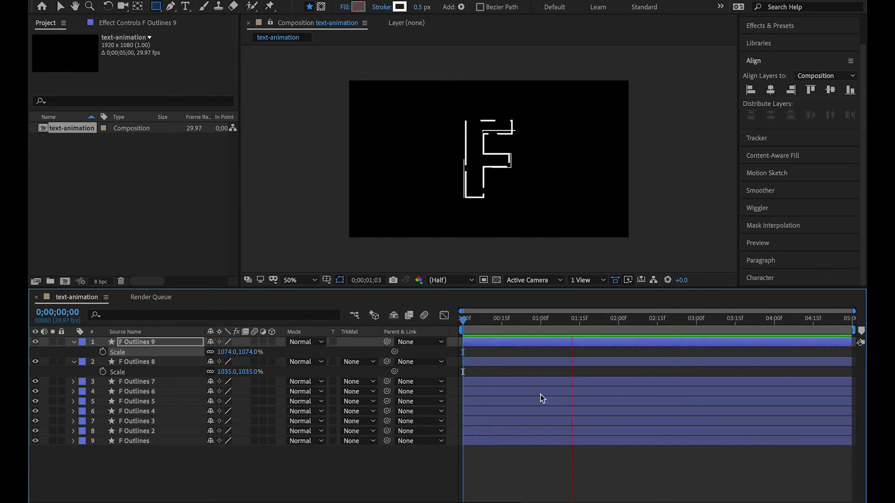
key("space")
left_click_drag(229, 353, 201, 354)
left_click(692, 441)
key("space")
key("space")
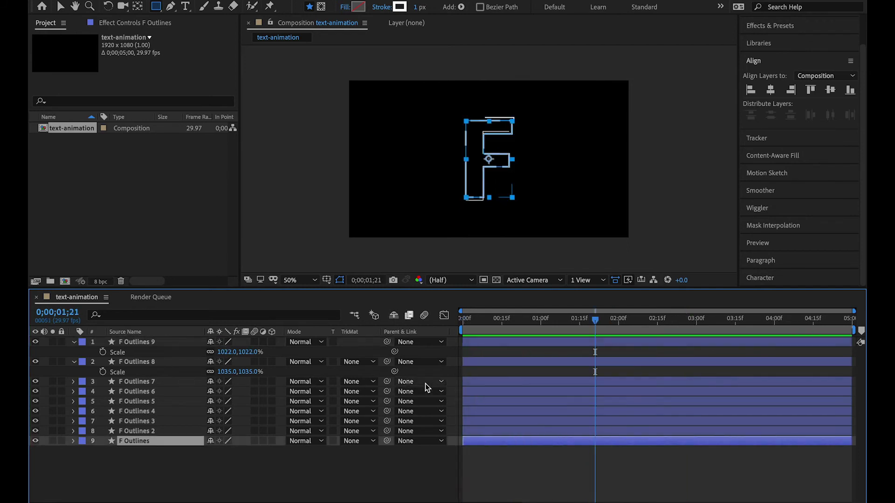
Duplicate F Outlines 9 as F Outlines 10 and trim it from 50% to 65%
left_click(169, 341)
key("ctrl+d")
left_click(74, 342)
left_click(85, 352)
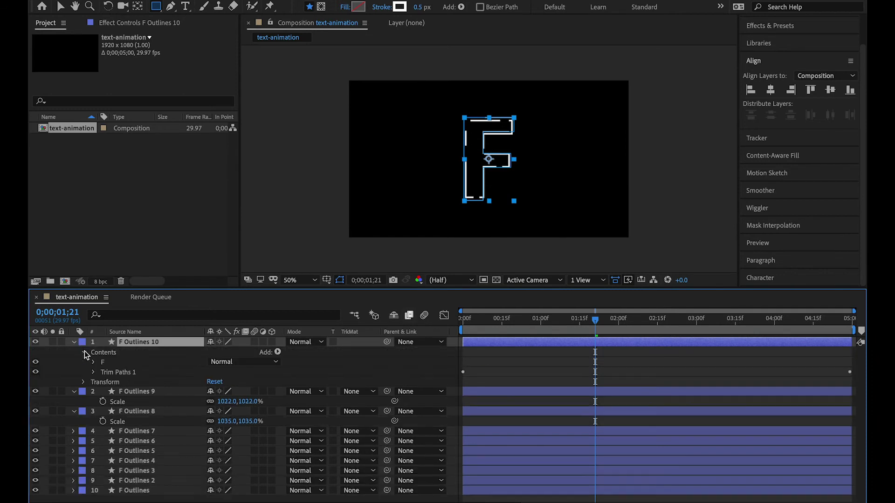
left_click(93, 372)
left_click(216, 383)
type("50")
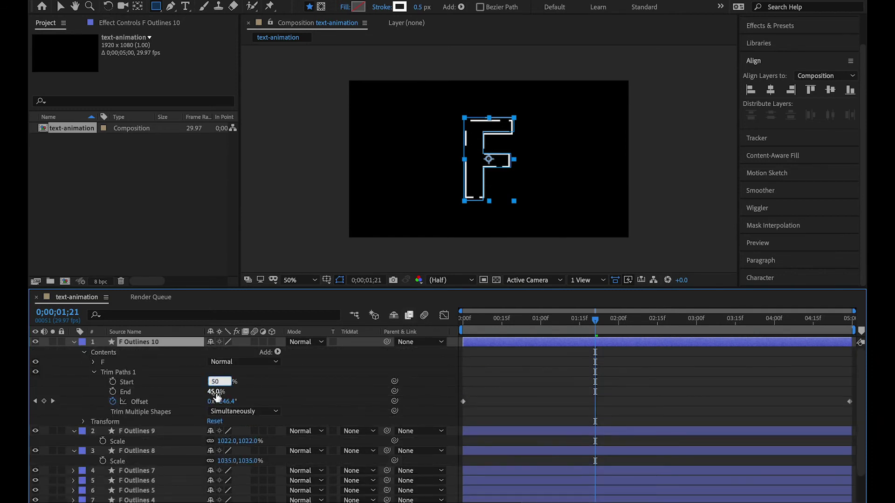
key("Tab")
type("5")
key("Return")
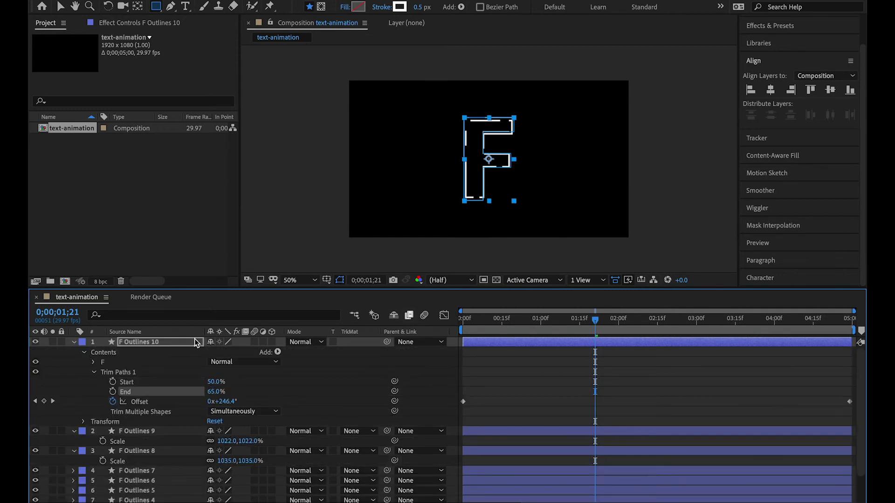
Duplicate it as F Outlines 11 trimmed 75%–80%, preview, and collapse both layers
key("ctrl+d")
left_click(94, 371)
left_click(213, 382)
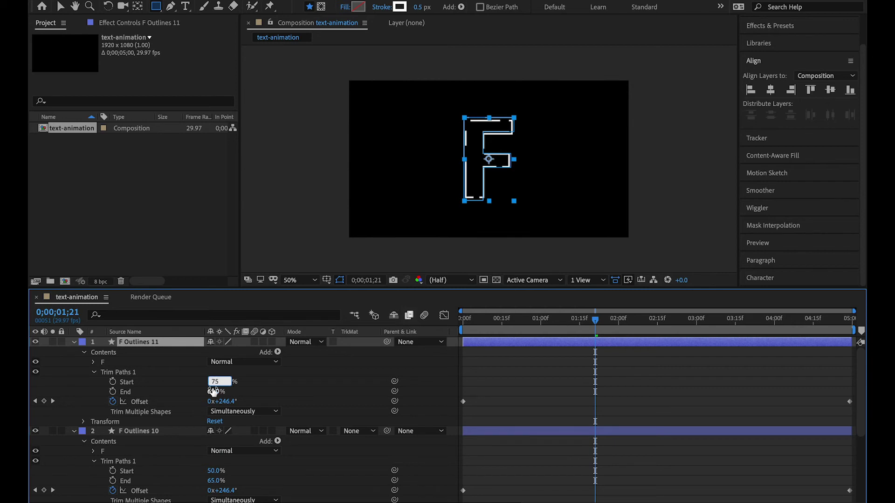
key("Return")
key("space")
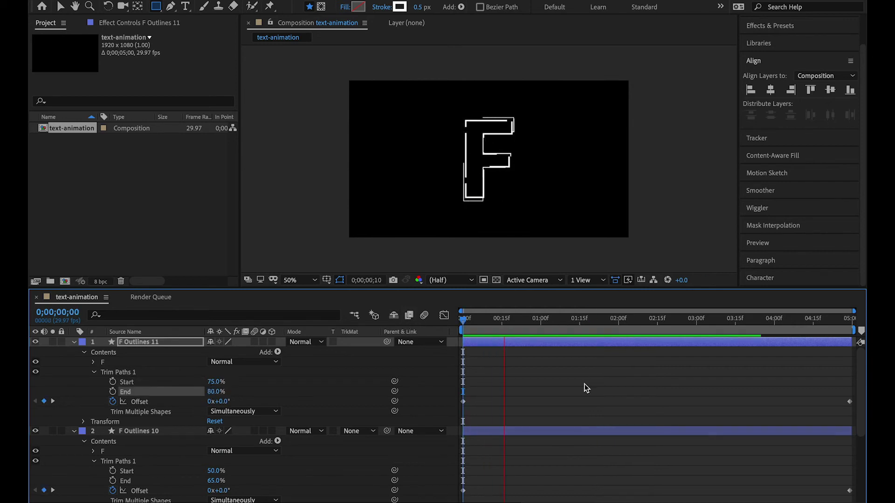
key("space")
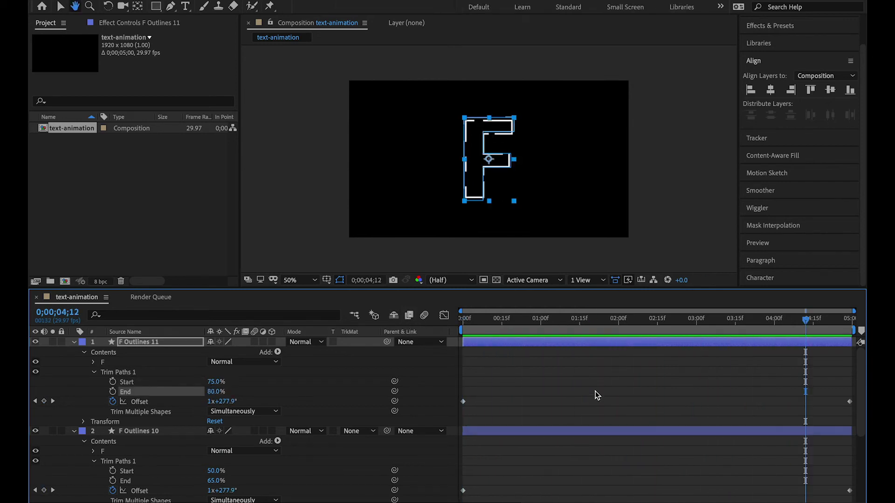
left_click(74, 341)
left_click(73, 352)
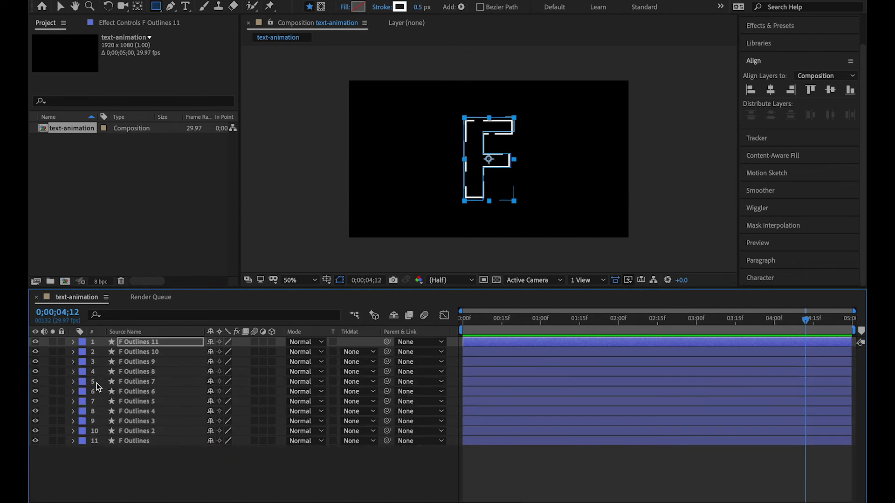
Inspect the trim settings of F Outlines 7 and F Outlines 8
left_click(139, 382)
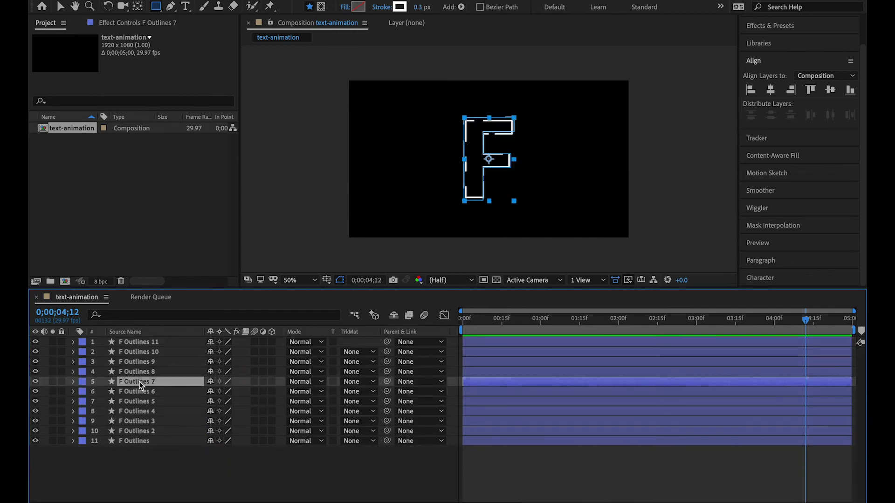
left_click(148, 392)
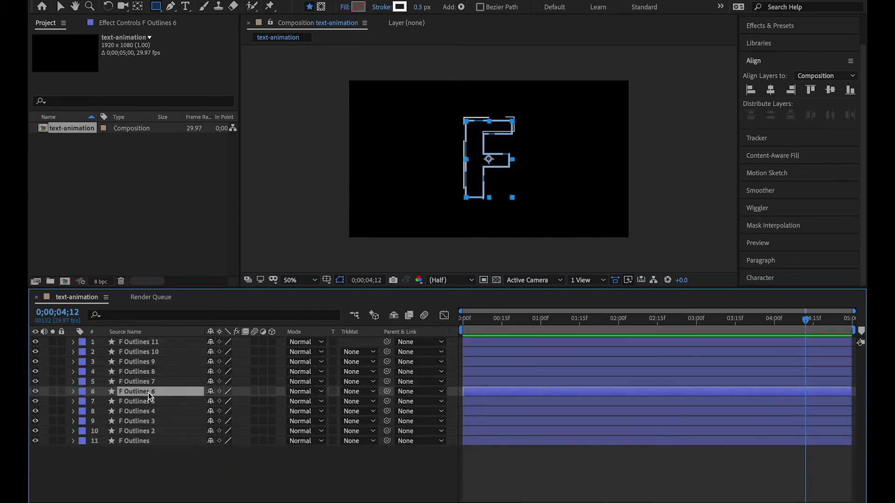
left_click(153, 381)
left_click(74, 382)
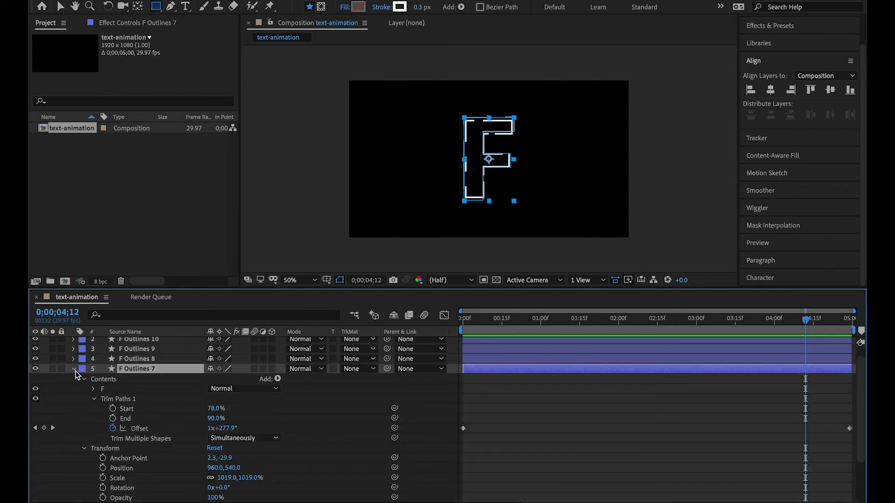
left_click(75, 359)
left_click(84, 369)
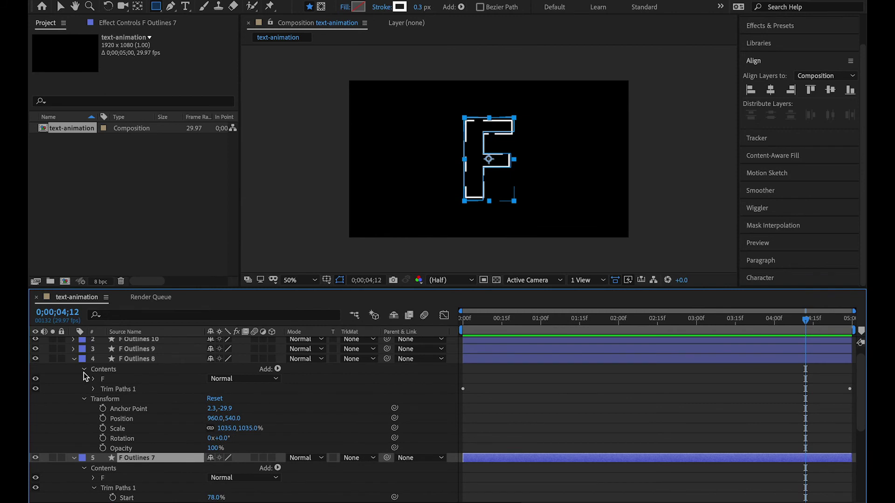
left_click(92, 387)
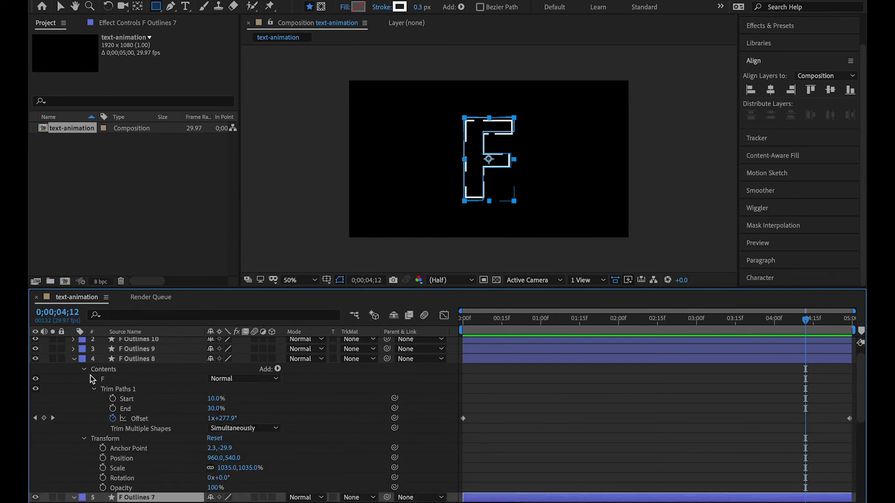
scroll(76, 360, "up", 1)
left_click(74, 369)
Set F Outlines 6 through F Outlines to a 0.8 px stroke and preview
left_click(122, 391)
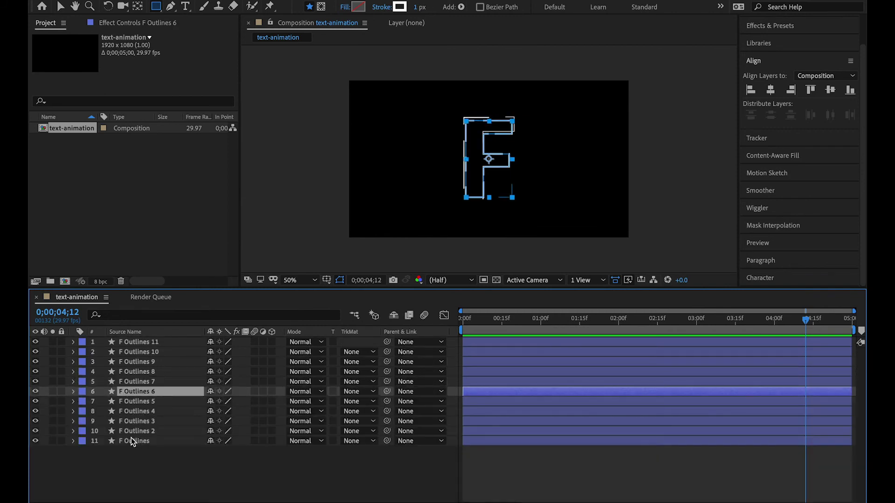
left_click(131, 438, "shift")
left_click(418, 8)
type("0")
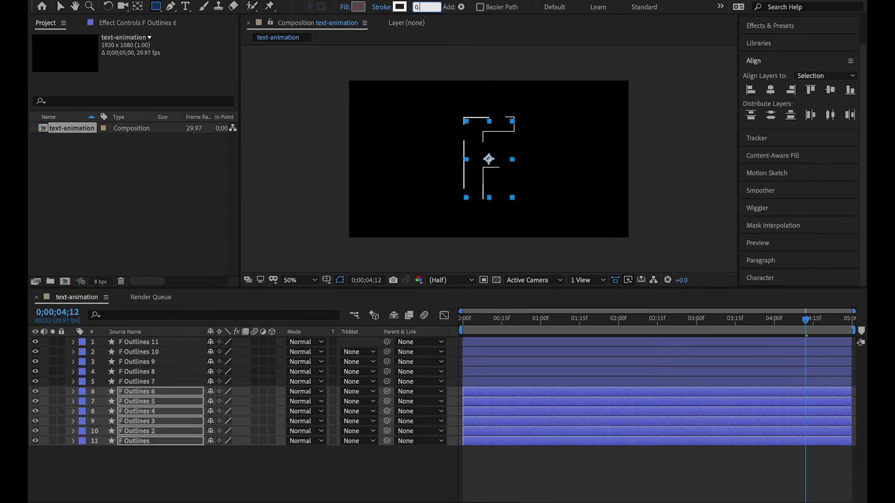
type(".8")
key("Return")
left_click(607, 481)
key("space")
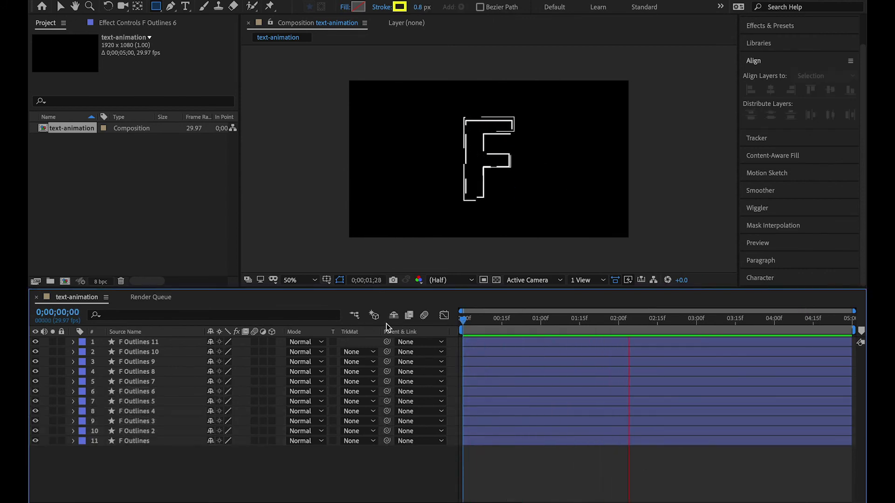
Duplicate F Outlines 11 as F Outlines 12, trimmed from 0% to 15%, and preview
key("space")
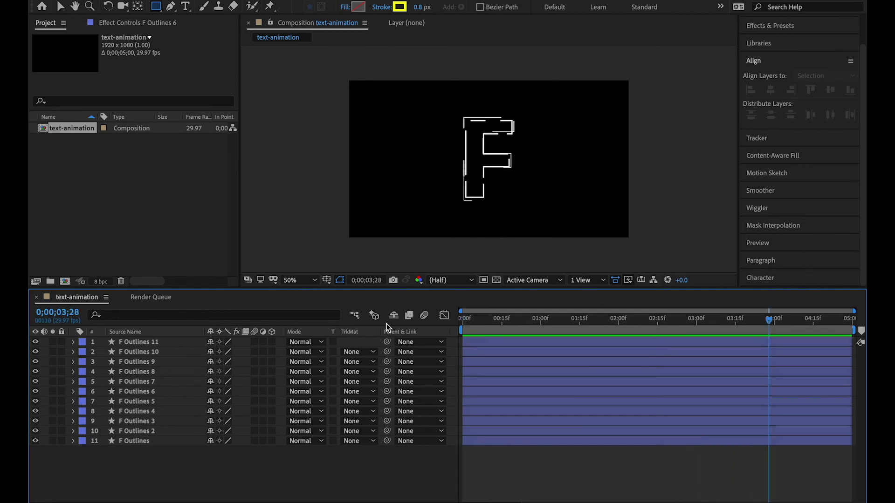
left_click(136, 342)
key("ctrl+d")
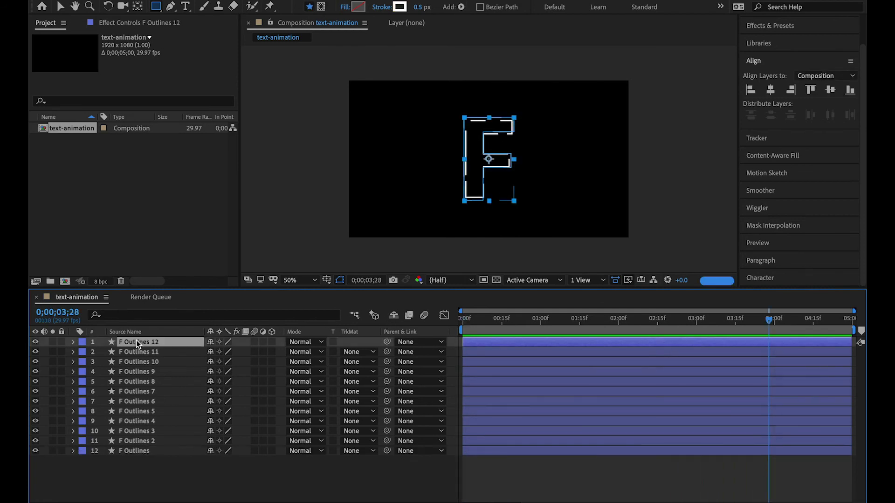
left_click(73, 343)
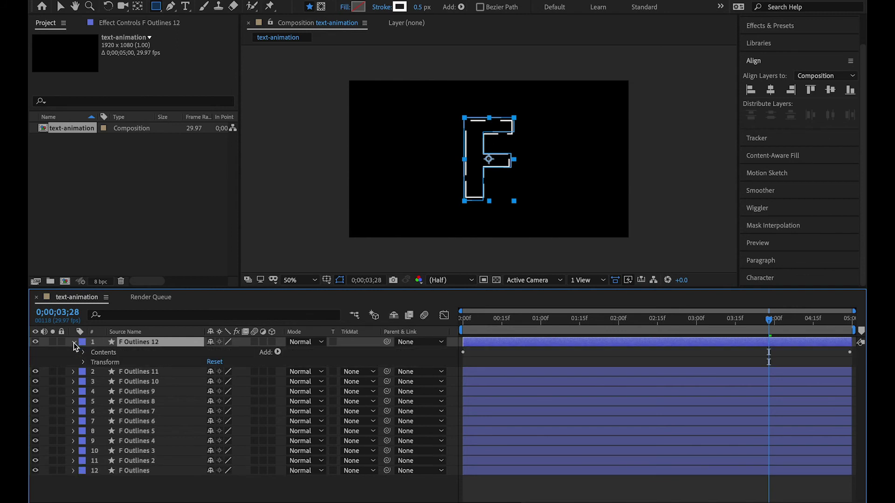
left_click(83, 353)
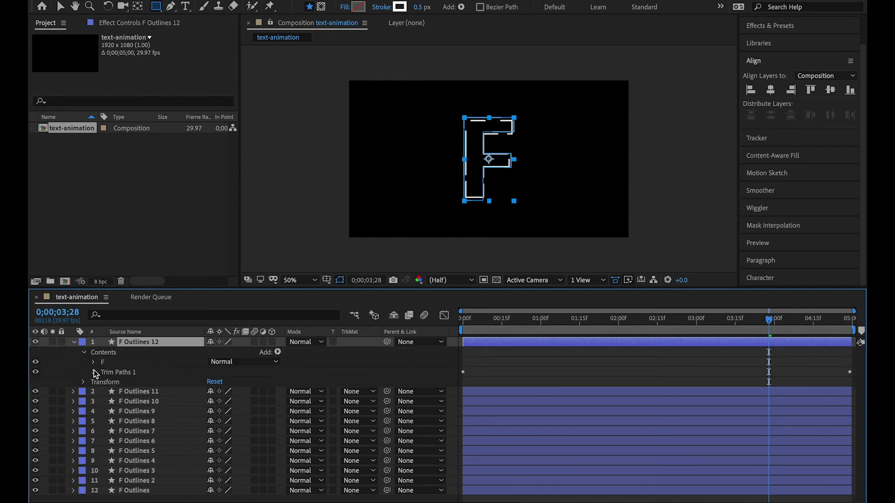
left_click(94, 371)
left_click(216, 383)
key("Tab")
type("15")
key("Return")
key("space")
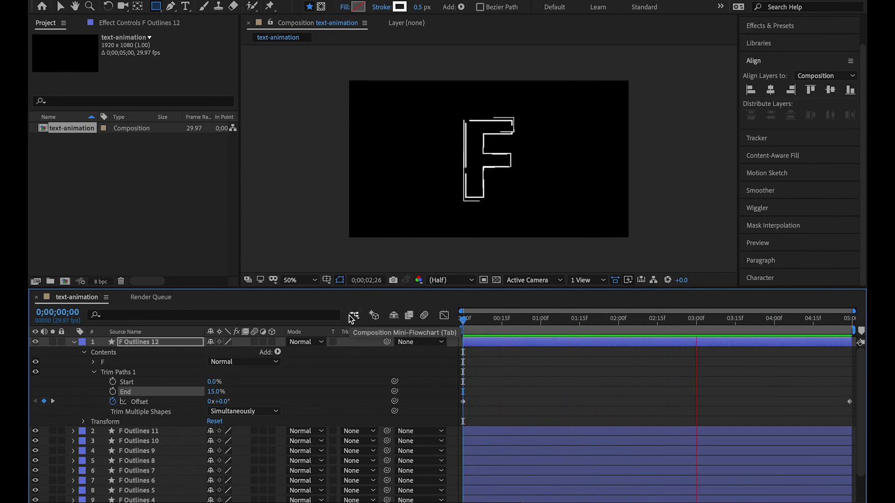
key("space")
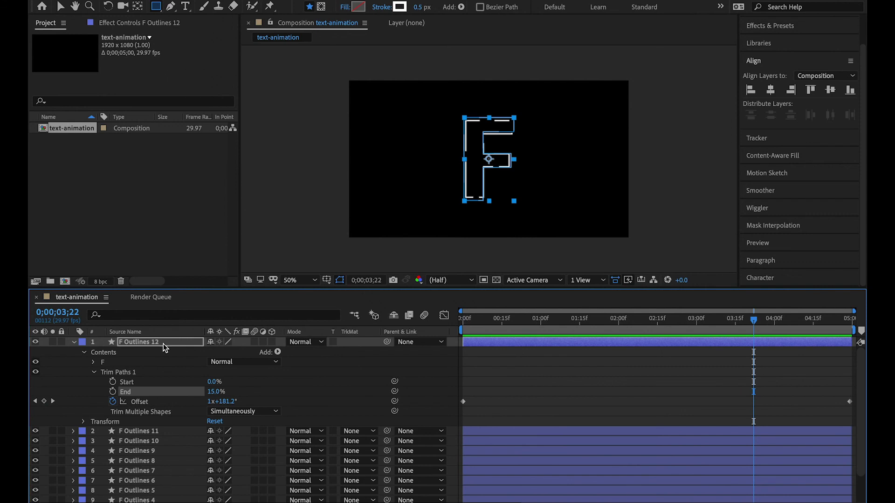
Shrink F Outlines 12's Scale to 896% and preview
key("s")
left_click_drag(231, 352, 171, 366)
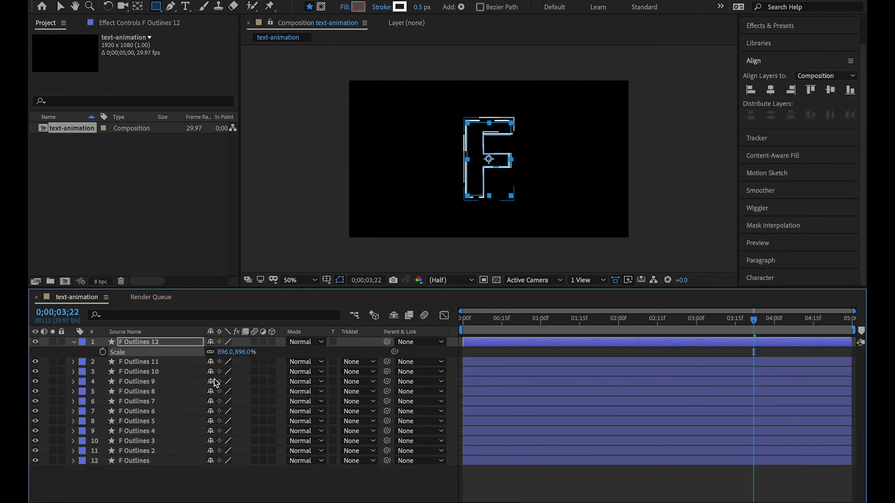
left_click(140, 421)
key("space")
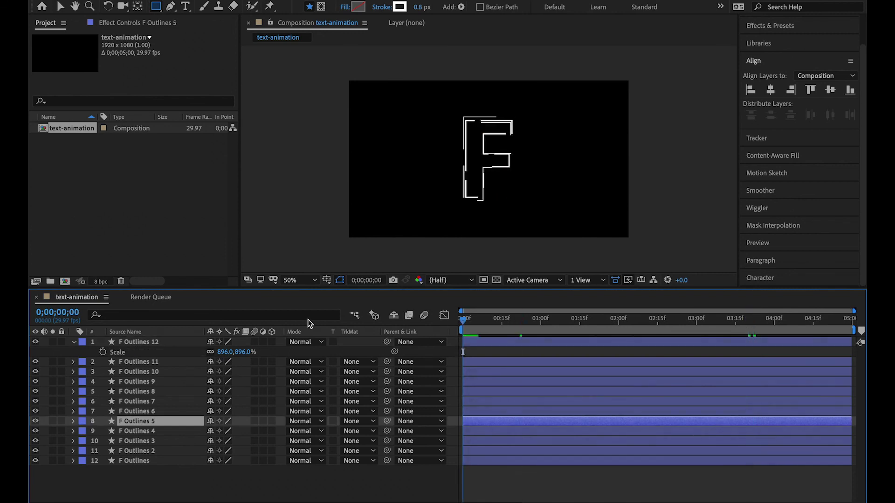
Shrink F Outlines 9's Scale to 874% and preview
left_click(143, 383)
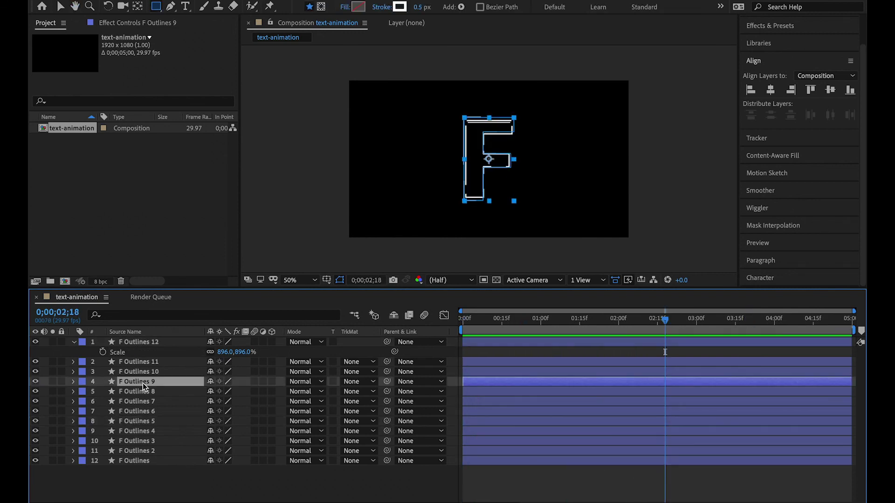
key("s")
left_click_drag(223, 392, 162, 411)
left_click(666, 471)
key("space")
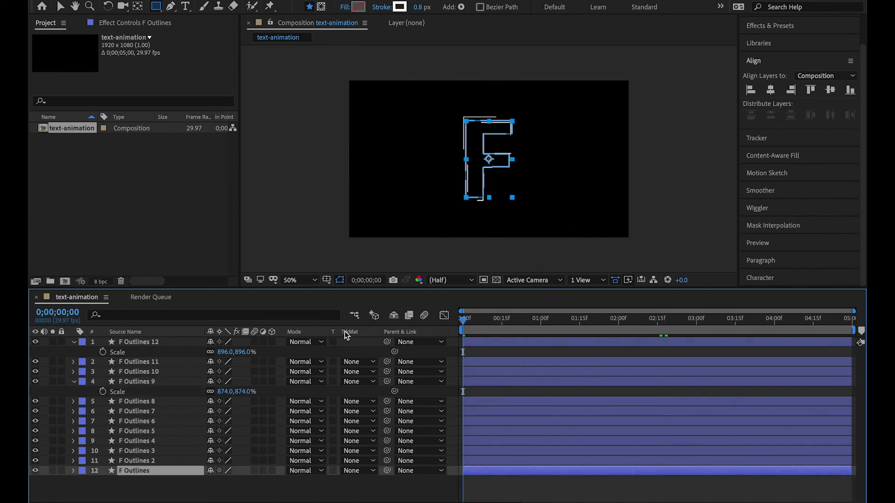
key("space")
Set F Outlines 8's Scale to 1016% and preview
left_click(166, 422)
left_click(140, 401)
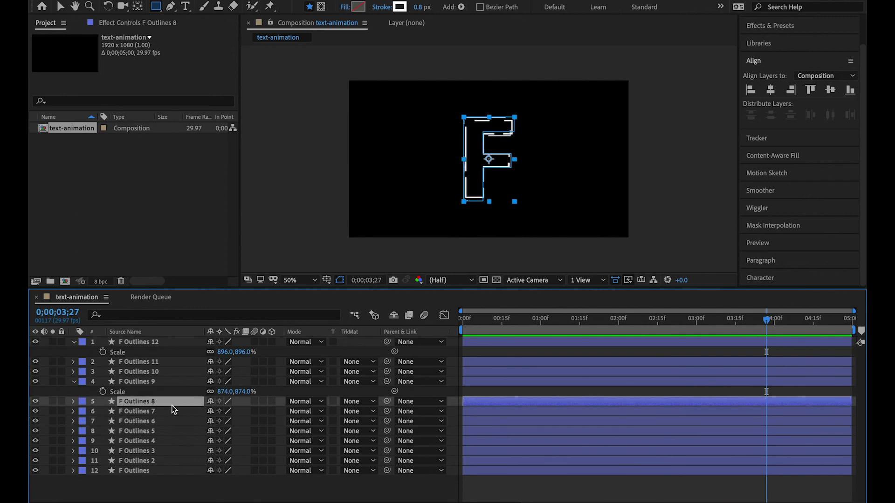
key("s")
left_click_drag(236, 411, 261, 411)
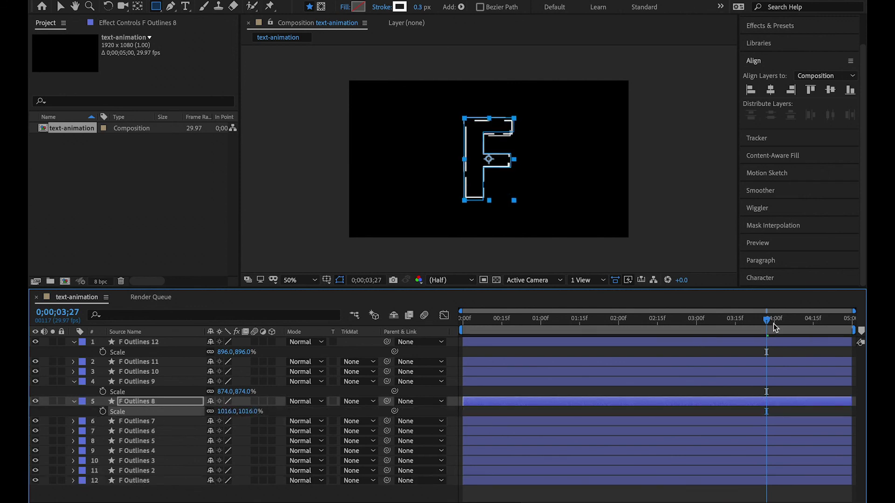
key("space")
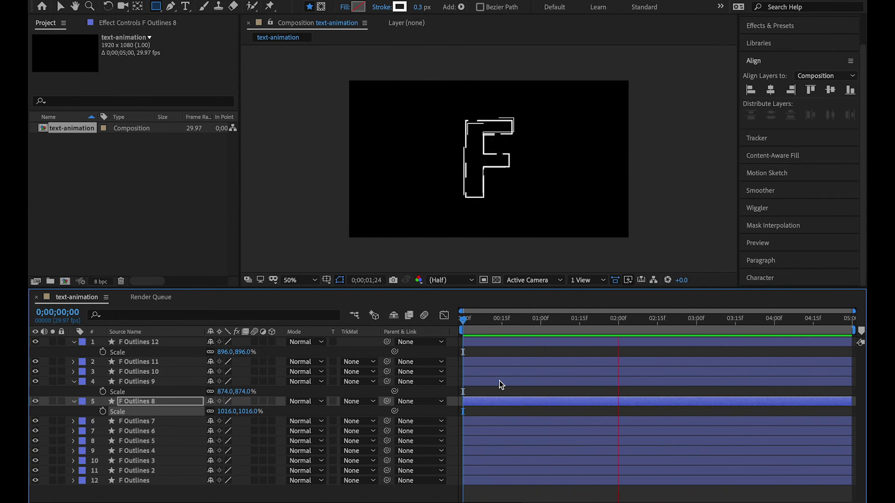
key("space")
Duplicate F Outlines 10 as F Outlines 13, scale it to 886%, and preview from the start
left_click(161, 375)
key("ctrl+d")
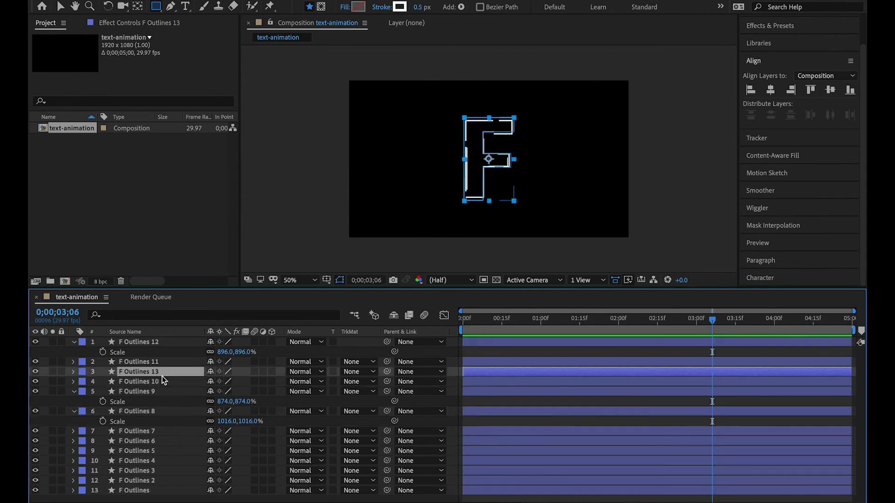
key("s")
left_click_drag(226, 381, 182, 390)
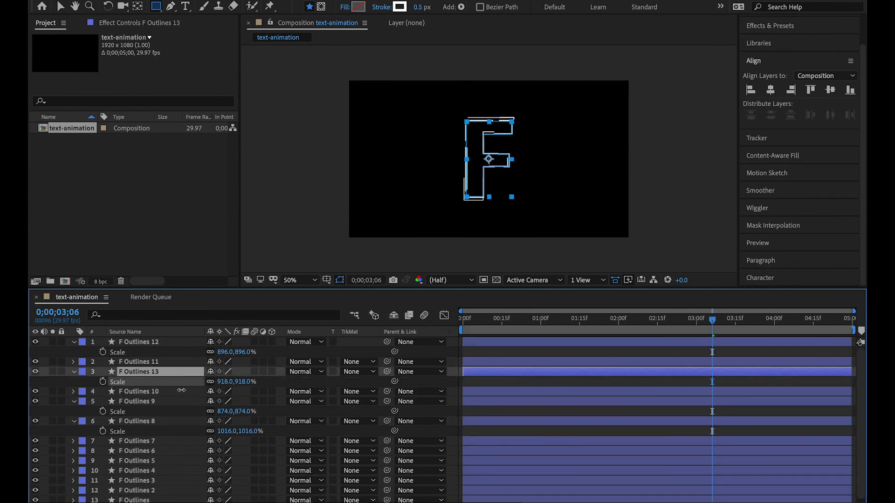
key("Home")
key("space")
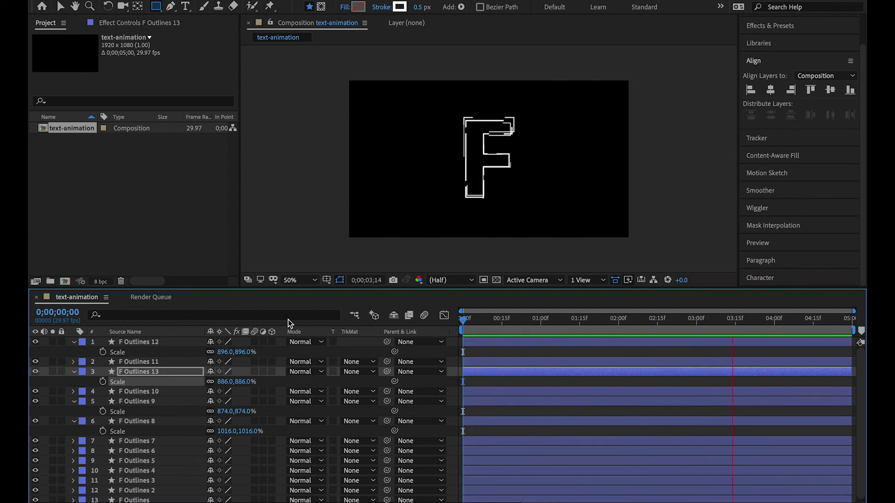